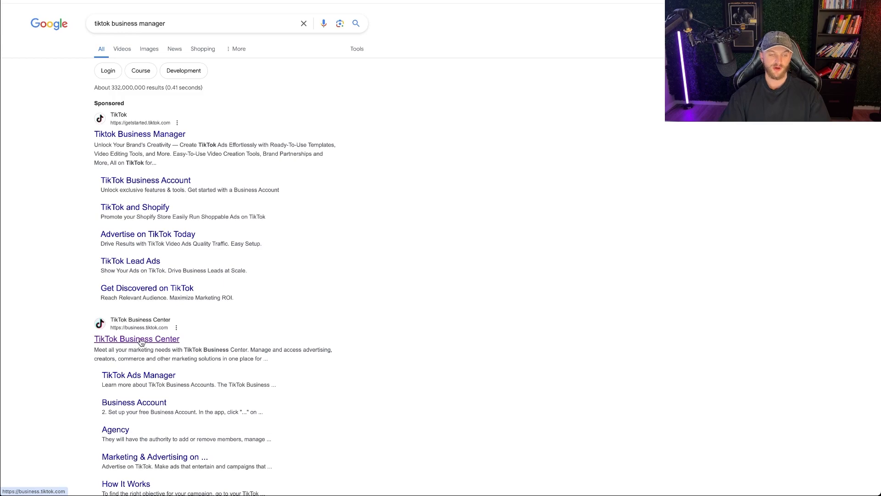
# Step: Open TikTok Business Center from the search results and enter the JetAds Business Center account
pyautogui.click(141, 340)
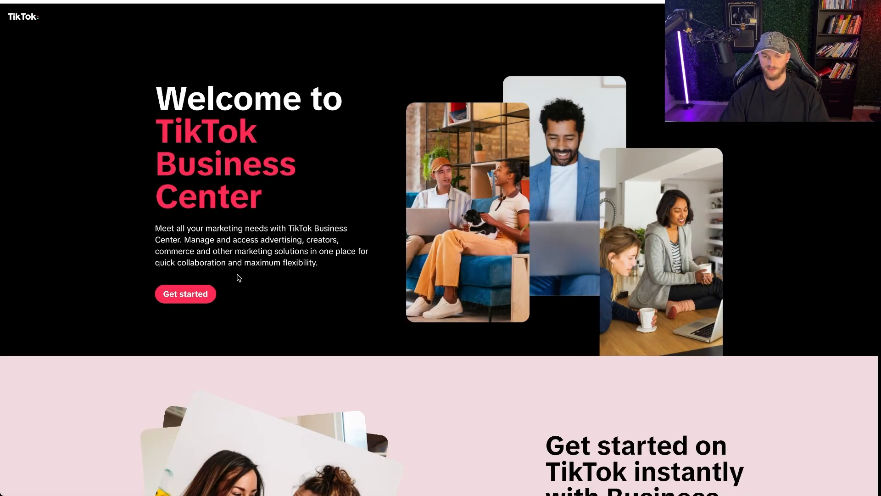
pyautogui.scroll(-3, 440, 186)
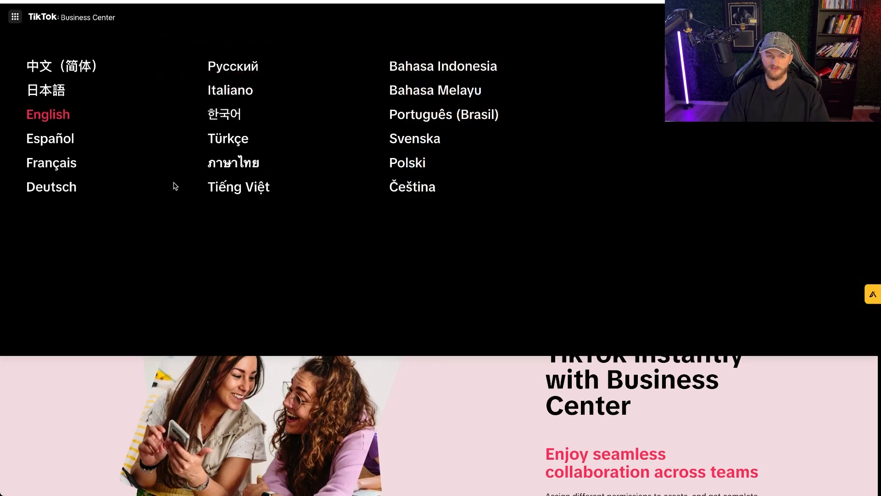
pyautogui.scroll(-3, 466, 248)
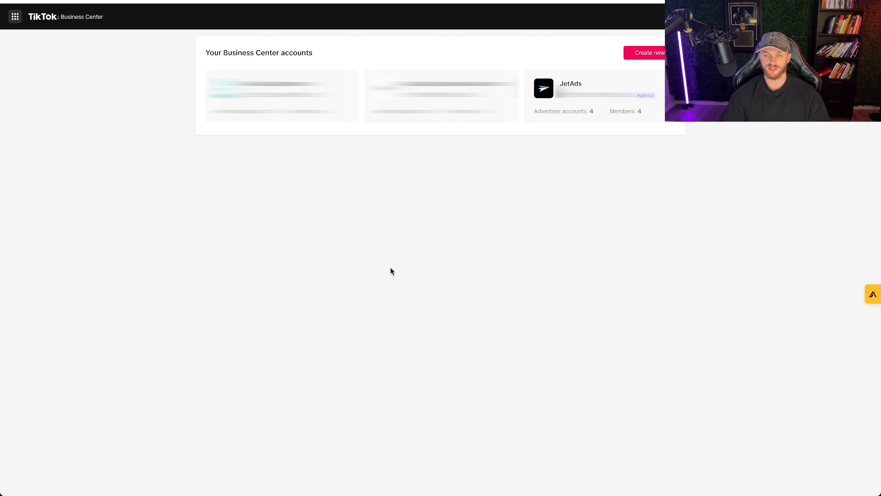
pyautogui.click(577, 117)
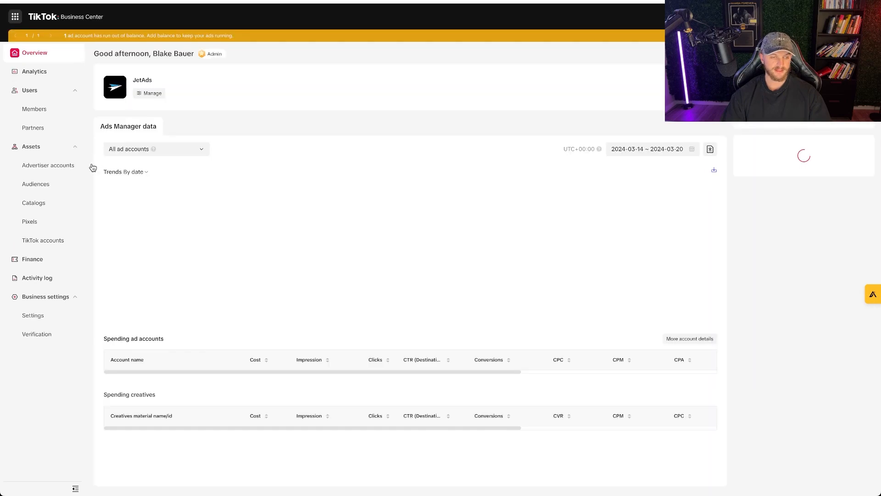
# Step: View the connected TikTok accounts and open the second advertiser account in Ads Manager
pyautogui.click(54, 243)
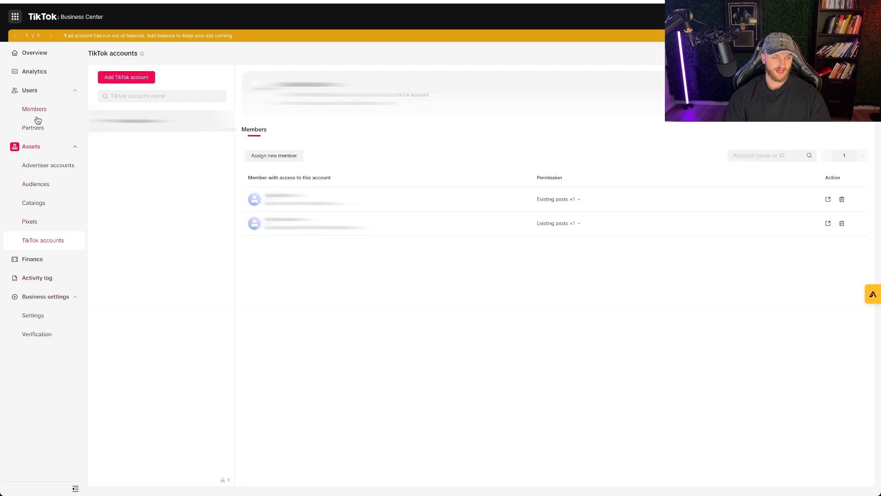
pyautogui.click(55, 168)
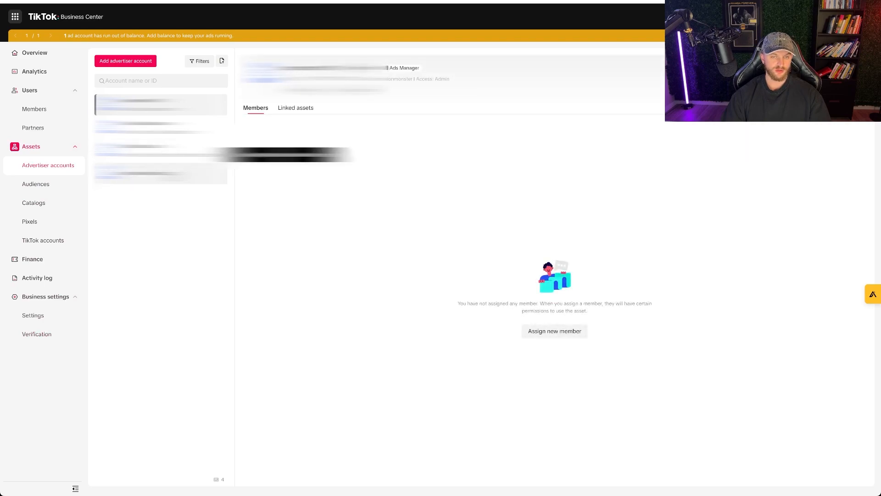
pyautogui.click(161, 127)
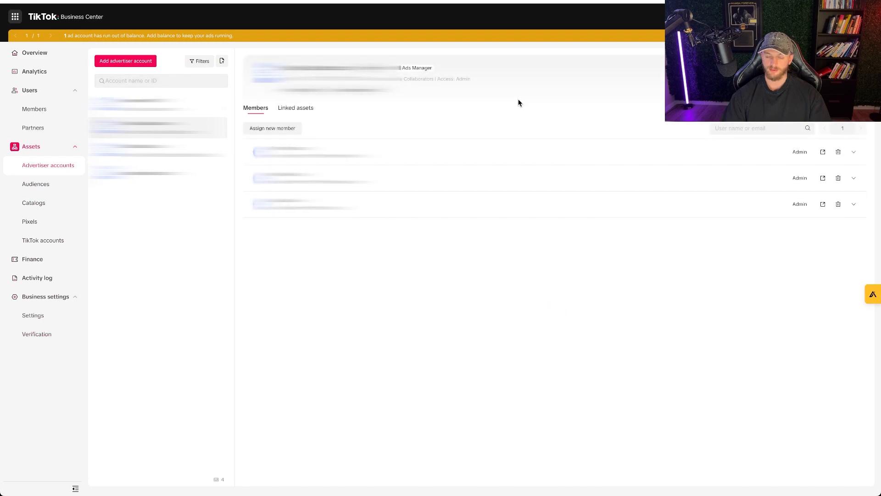
pyautogui.click(417, 68)
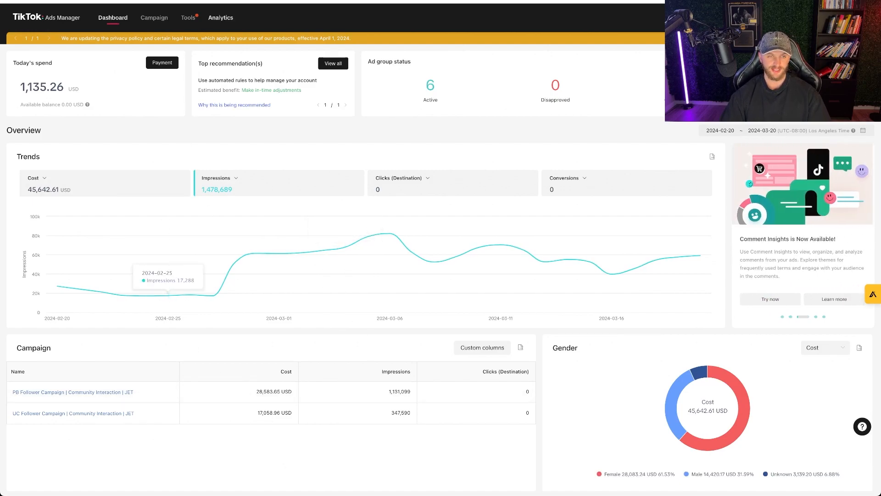
# Step: Show the account's campaign list with the date range set to the last 30 days
pyautogui.click(150, 21)
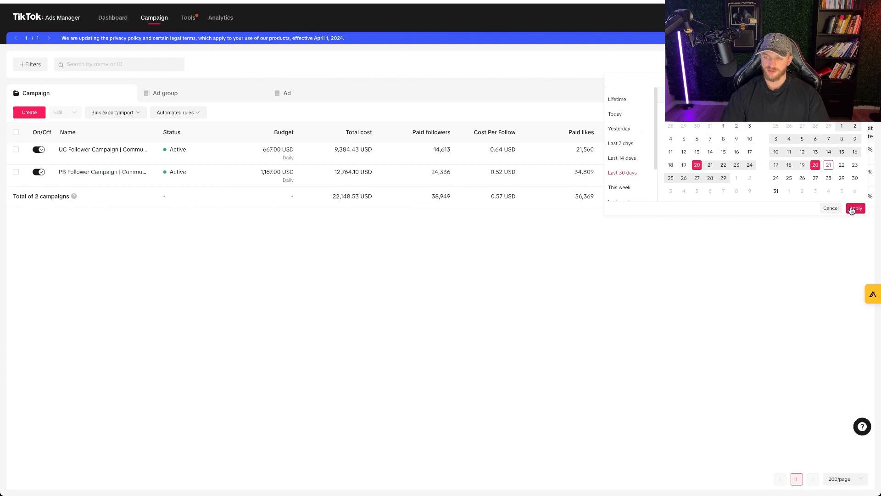
pyautogui.click(850, 206)
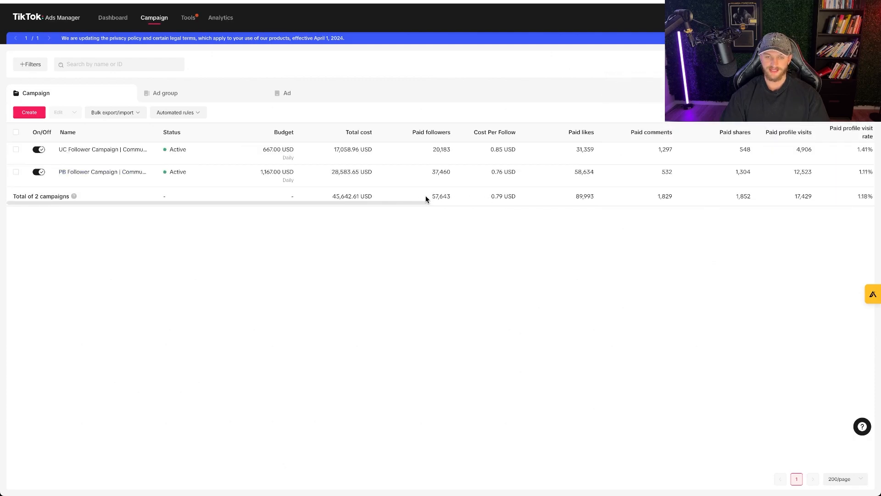
# Step: Compare paid followers and cost per follow for the UC and PB follower campaigns
pyautogui.moveTo(426, 195); pyautogui.dragTo(453, 199)
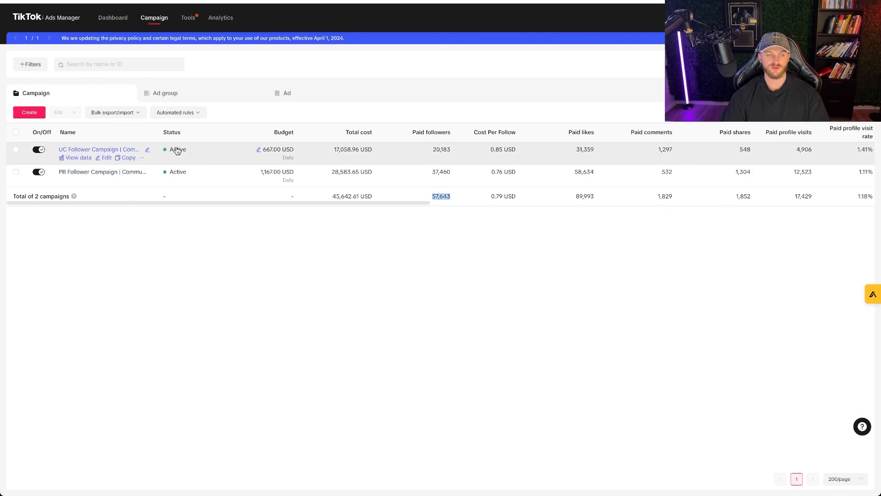
pyautogui.click(427, 175)
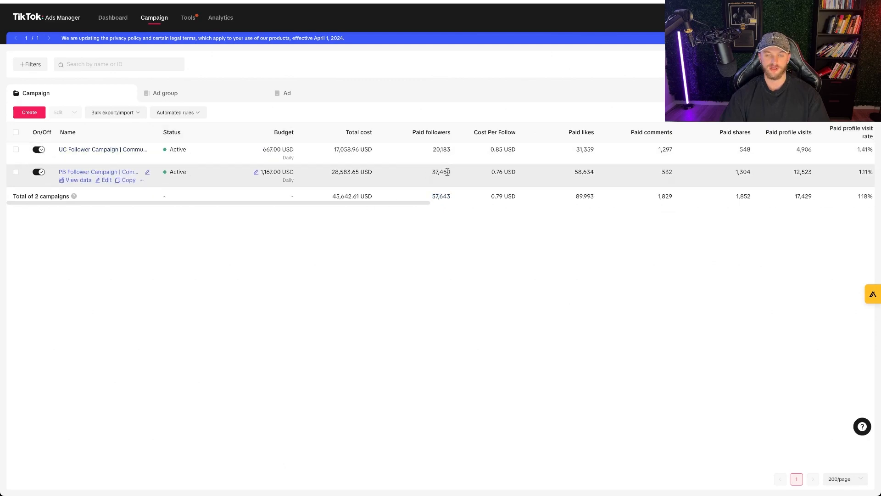
pyautogui.moveTo(428, 172); pyautogui.dragTo(462, 150)
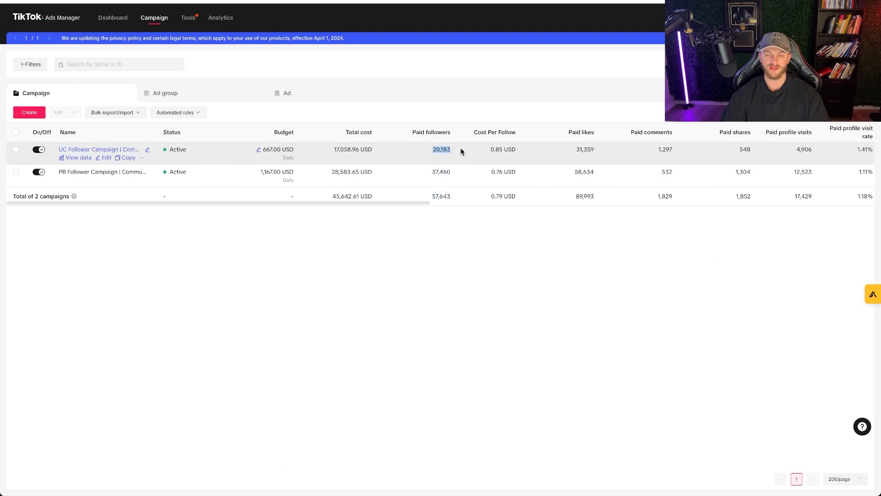
pyautogui.click(444, 173)
pyautogui.hscroll(2, 467, 181)
pyautogui.moveTo(451, 175); pyautogui.dragTo(461, 174)
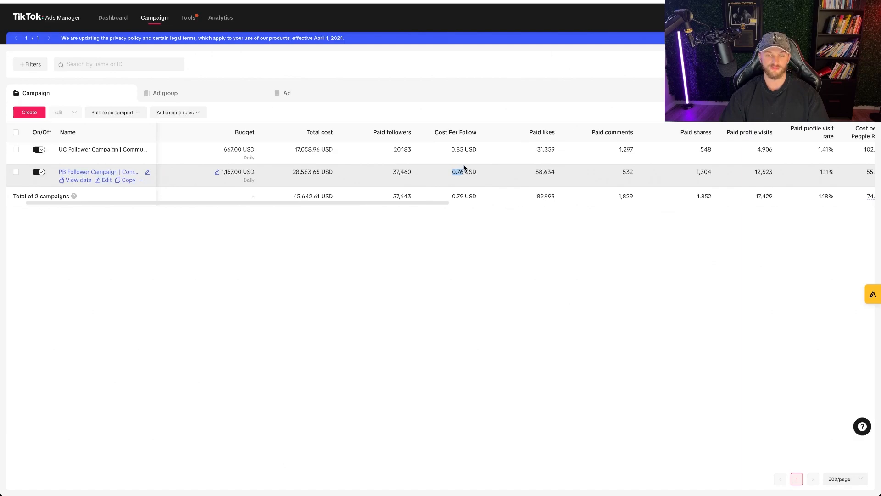
pyautogui.moveTo(450, 150); pyautogui.dragTo(463, 149)
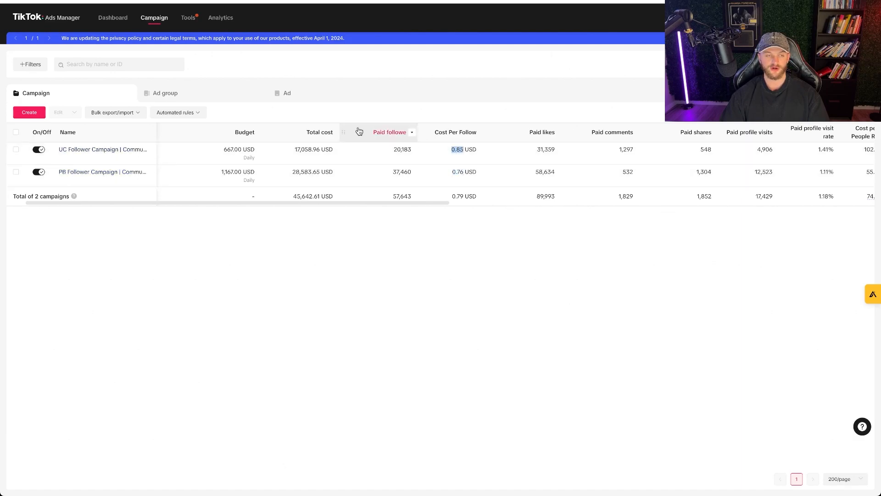
# Step: Examine the campaign totals for cost per follow, likes, comments, shares, profile visits, visit rate, frequency and CPM
pyautogui.moveTo(451, 197); pyautogui.dragTo(584, 196)
pyautogui.hscroll(2, 537, 193)
pyautogui.hscroll(2, 538, 197)
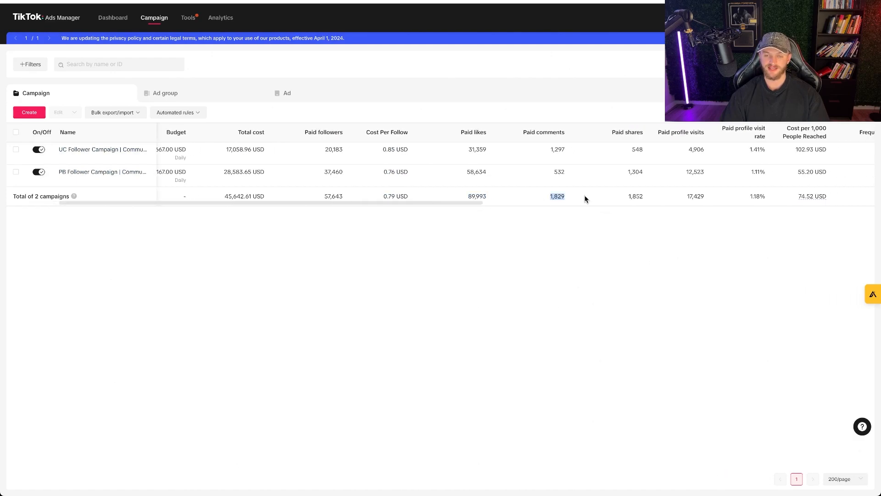
pyautogui.hscroll(2, 583, 197)
pyautogui.hscroll(1, 585, 199)
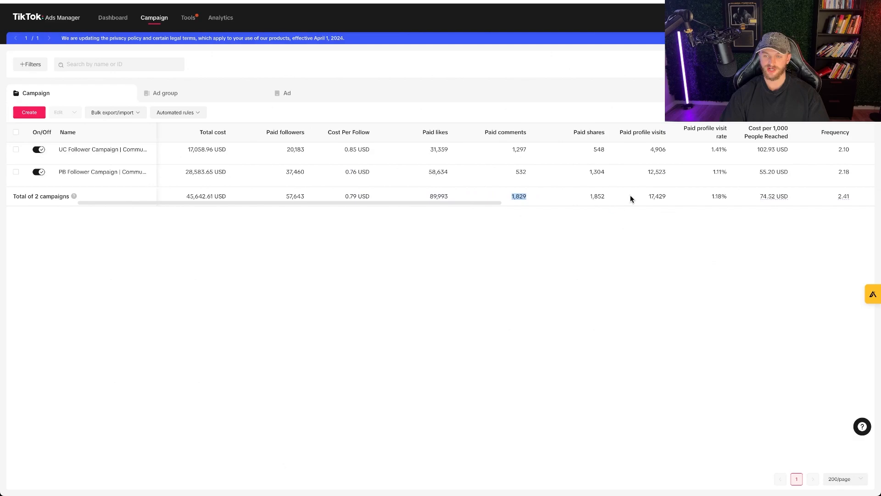
pyautogui.hscroll(2, 630, 198)
pyautogui.hscroll(5, 590, 200)
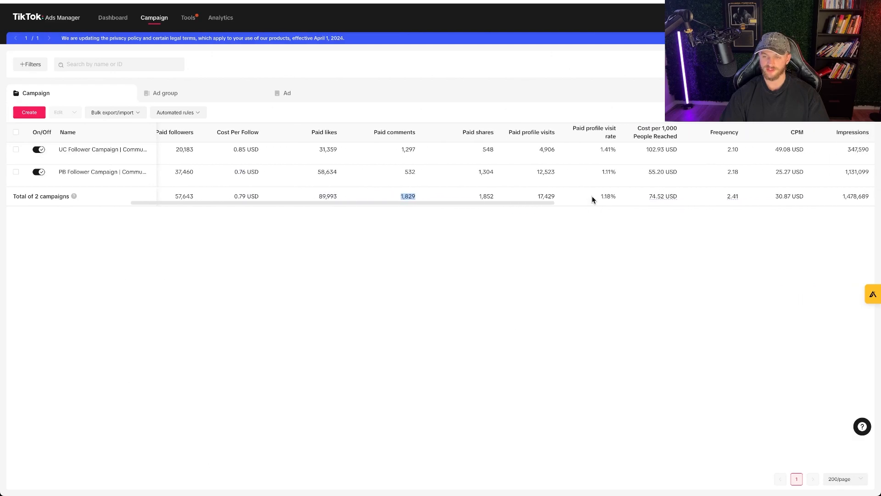
pyautogui.hscroll(1, 601, 200)
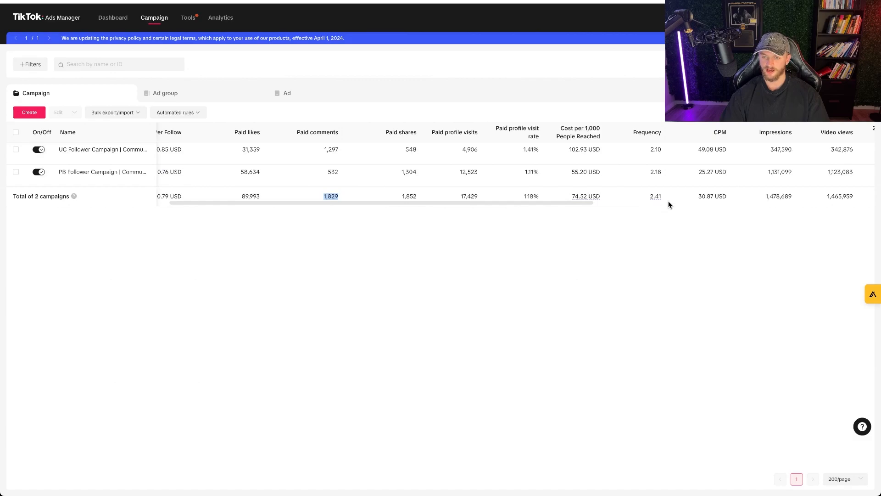
pyautogui.hscroll(-10, 776, 198)
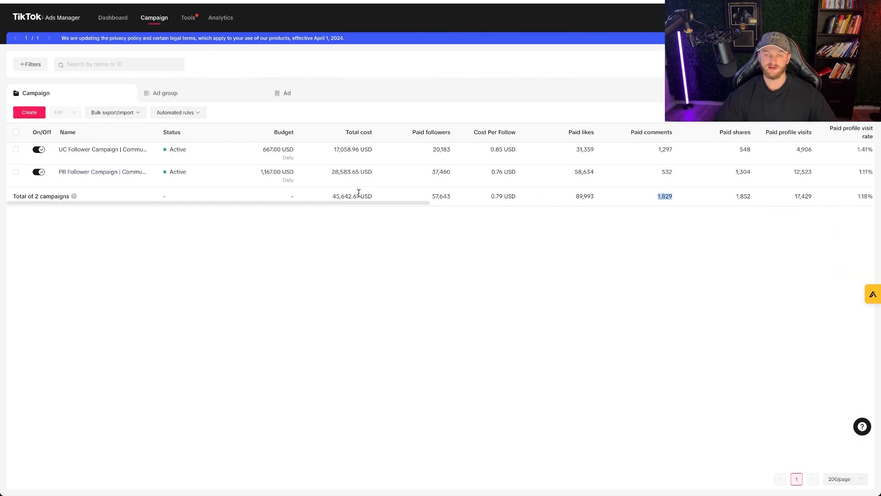
pyautogui.moveTo(431, 197); pyautogui.dragTo(498, 196)
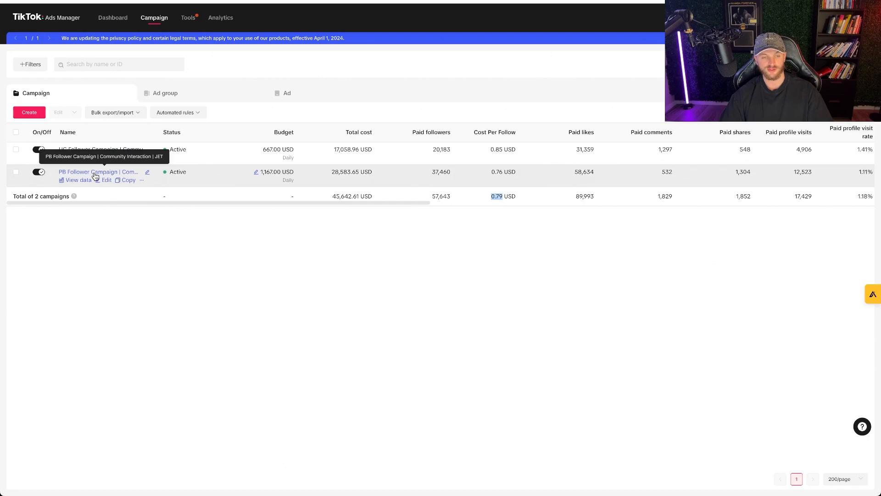
# Step: Create a new campaign in Advanced mode with the Community interaction objective, dismissing the Product sales tip
pyautogui.click(35, 114)
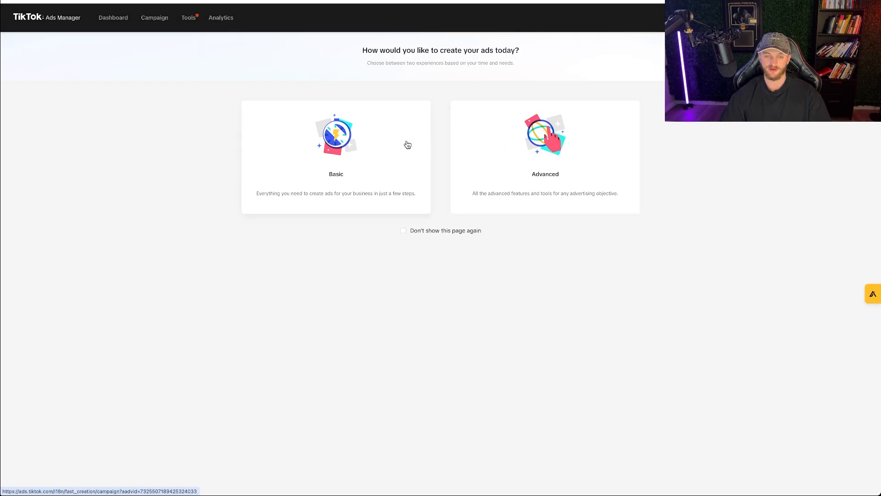
pyautogui.click(537, 152)
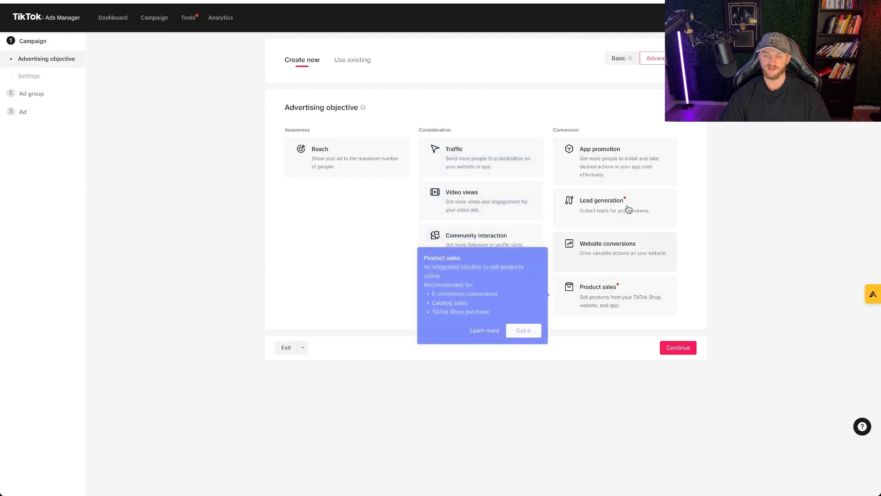
pyautogui.moveTo(592, 289)
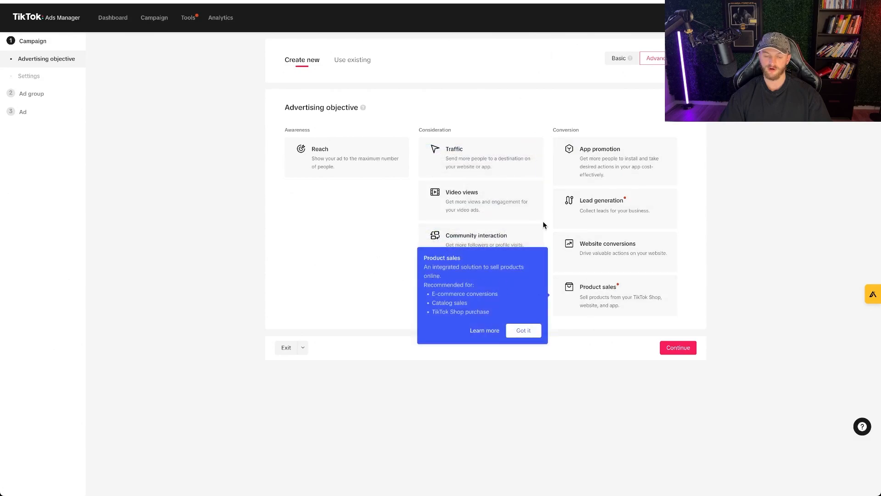
pyautogui.click(524, 330)
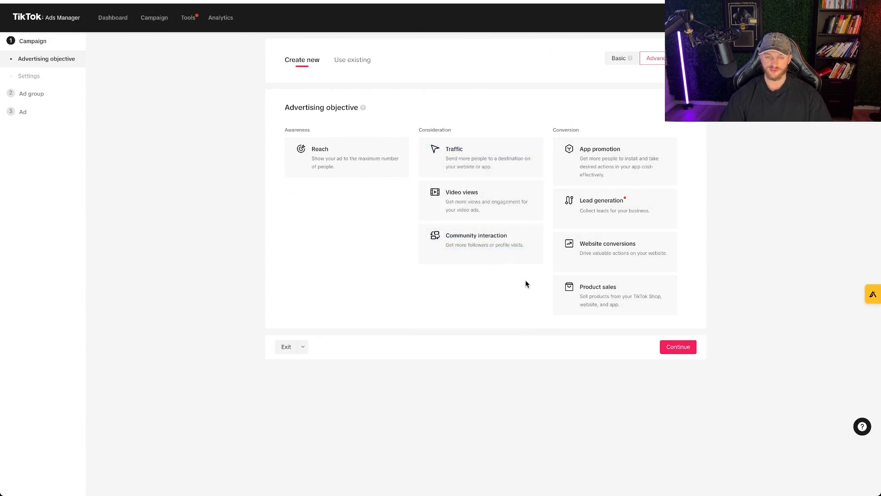
pyautogui.click(478, 246)
# Step: Name the campaign "Test | YouTube Video | Follower Campaign" and turn on campaign budget optimization
pyautogui.moveTo(406, 301); pyautogui.dragTo(287, 294)
pyautogui.write('YouTube Video | Follower Campaign')
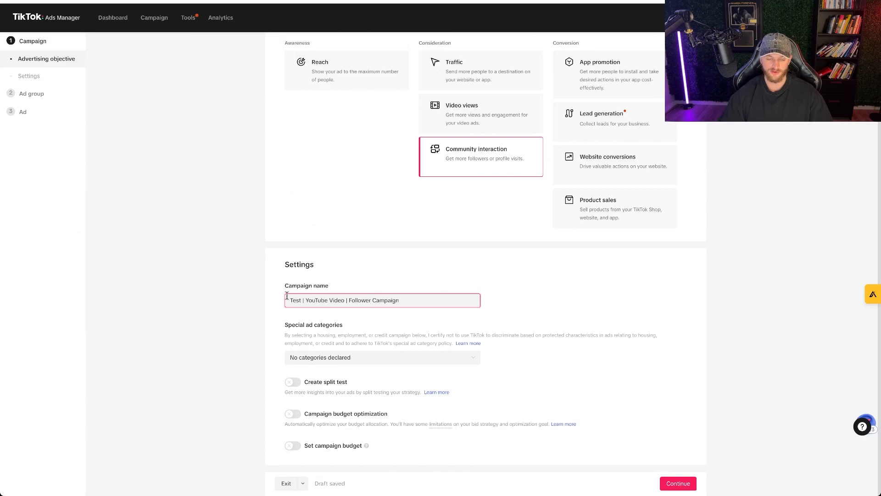
pyautogui.click(293, 414)
pyautogui.scroll(-1, 351, 396)
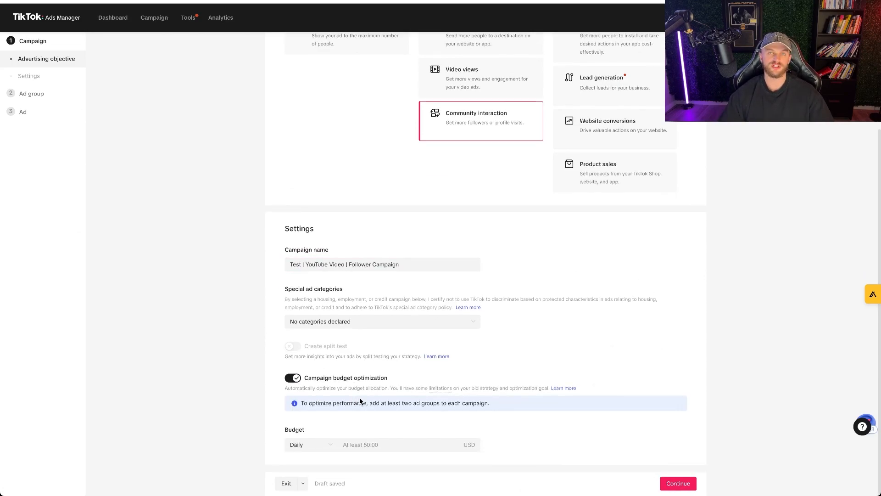
# Step: Set the daily campaign budget to 100.00 USD and continue to the ad group setup
pyautogui.click(377, 446)
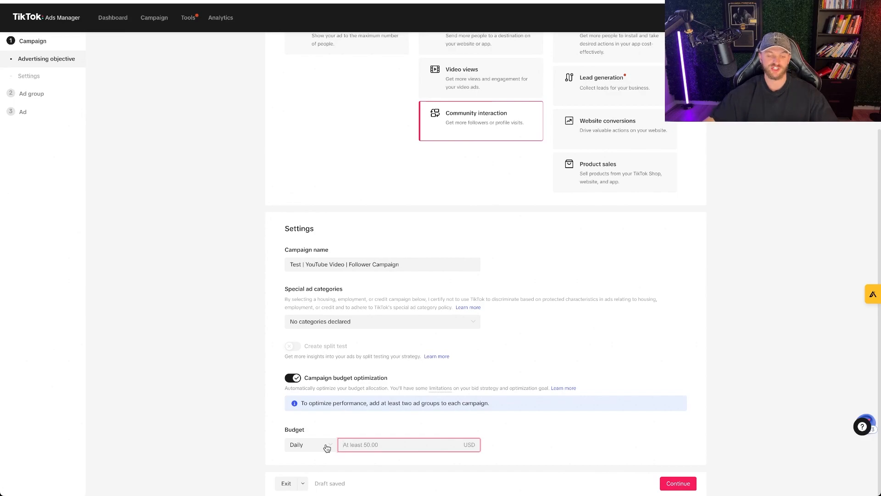
pyautogui.click(327, 447)
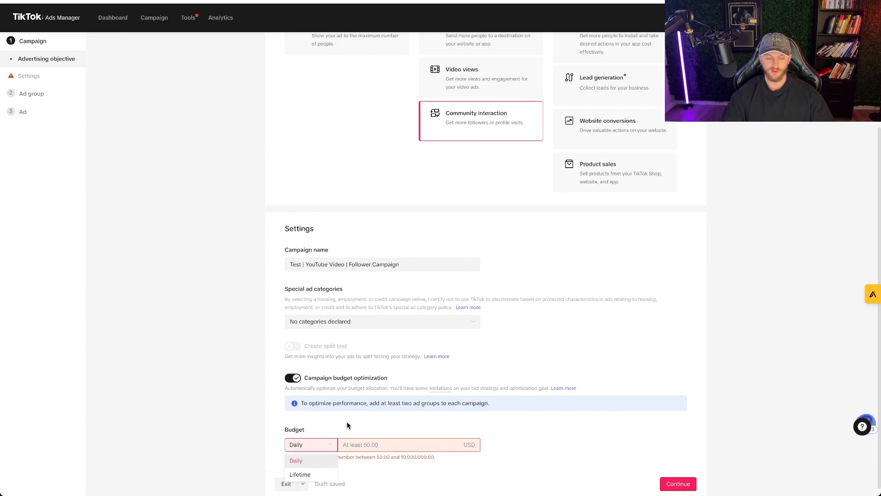
pyautogui.click(340, 444)
pyautogui.click(321, 445)
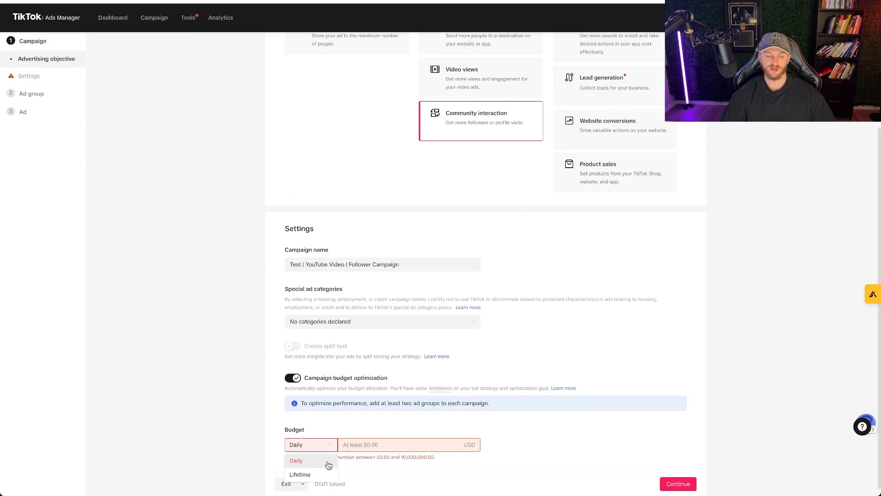
pyautogui.click(363, 445)
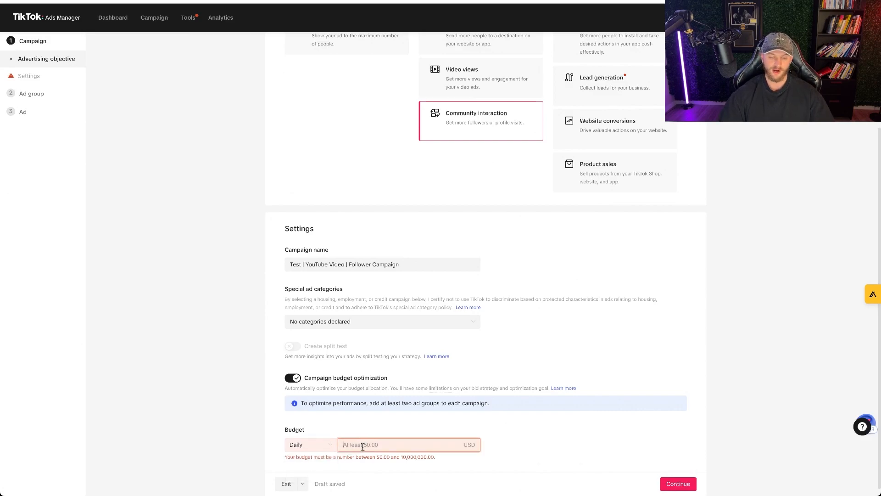
pyautogui.write('1000')
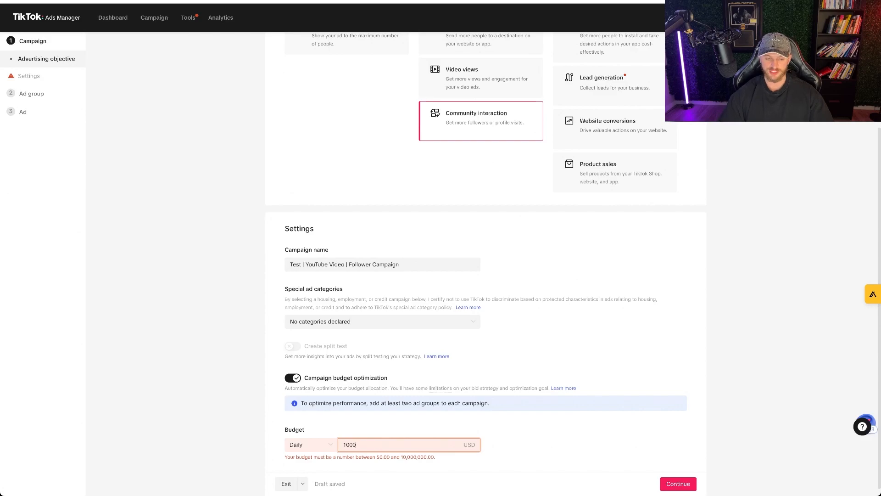
pyautogui.click(390, 418)
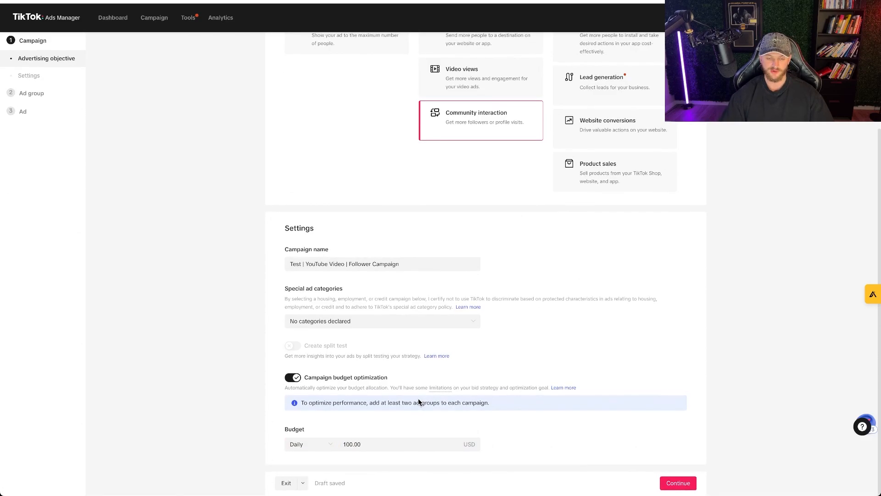
pyautogui.click(675, 483)
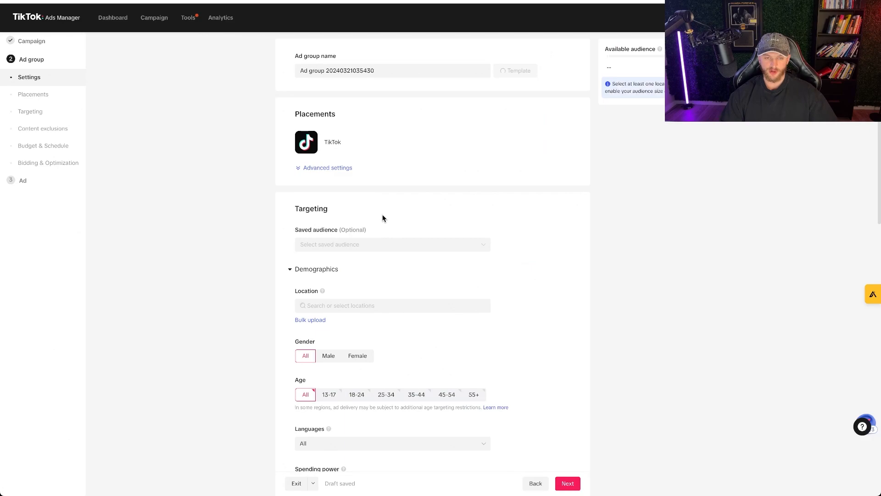
# Step: Clear the default ad group name and expand the advanced placement settings for comments, downloads and sharing
pyautogui.moveTo(391, 70); pyautogui.dragTo(297, 68)
pyautogui.press('BackSpace')
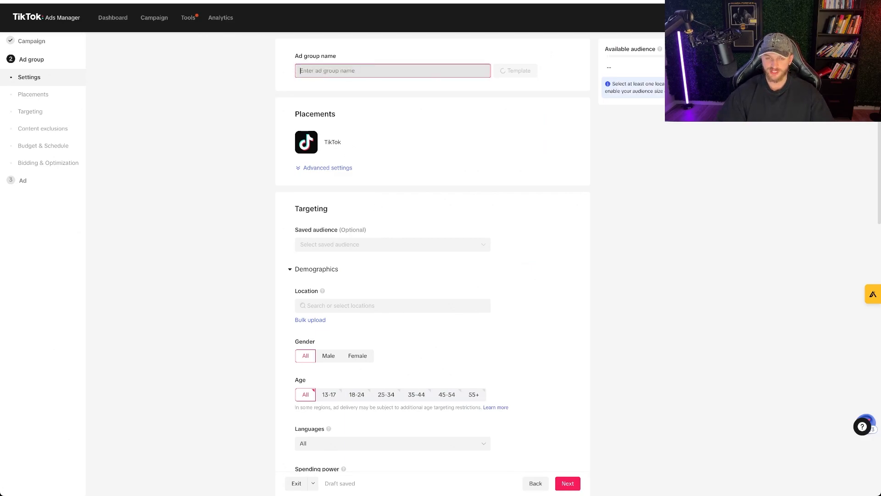
pyautogui.click(342, 168)
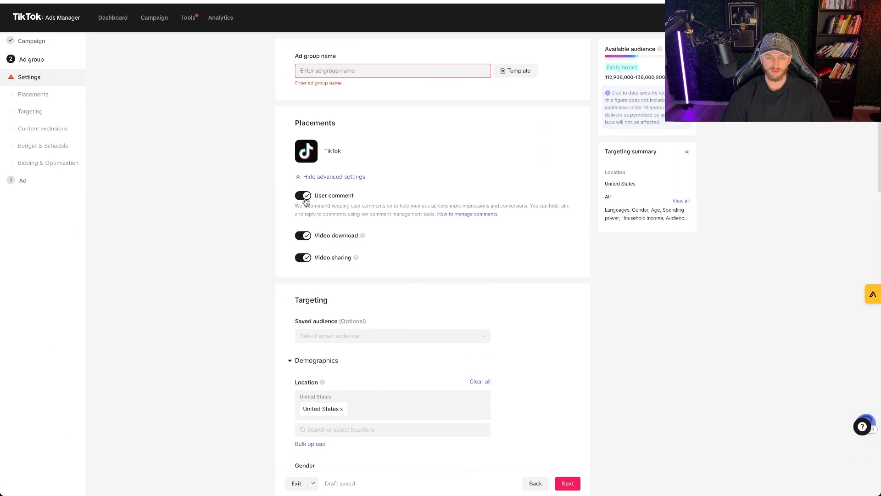
pyautogui.scroll(-2, 340, 261)
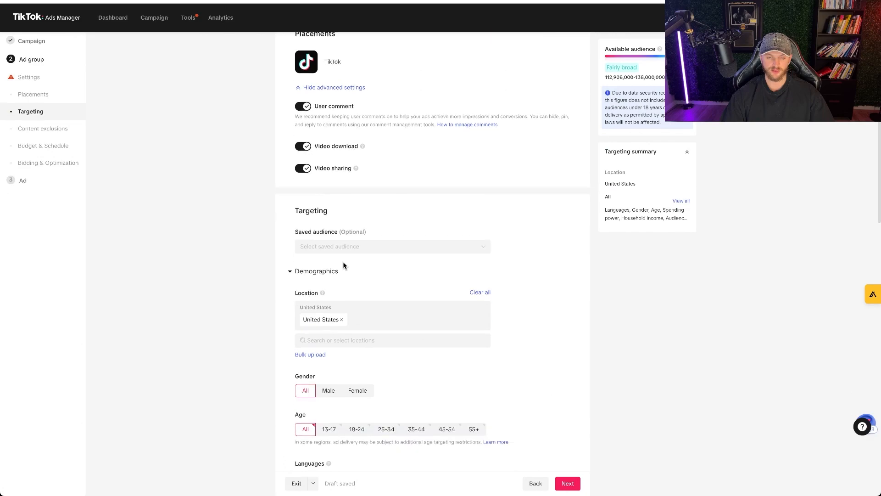
# Step: Check the saved audience options and review the location, gender and age targeting of the ad group
pyautogui.click(345, 248)
pyautogui.click(567, 259)
pyautogui.scroll(-1, 502, 256)
pyautogui.scroll(-1, 501, 259)
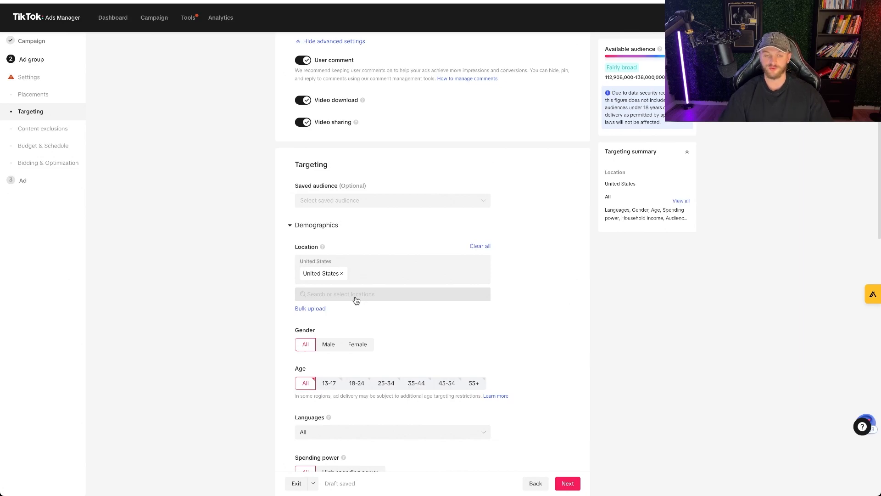
pyautogui.scroll(-1, 359, 262)
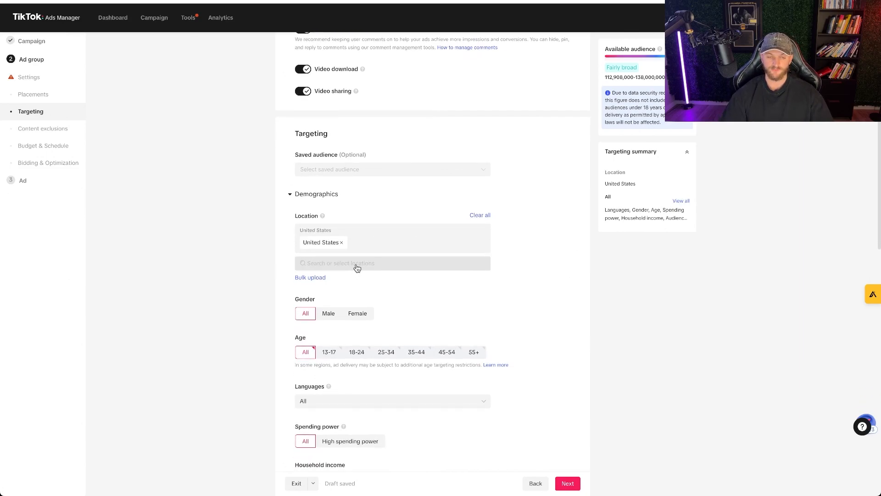
pyautogui.scroll(-2, 353, 243)
pyautogui.scroll(-1, 359, 243)
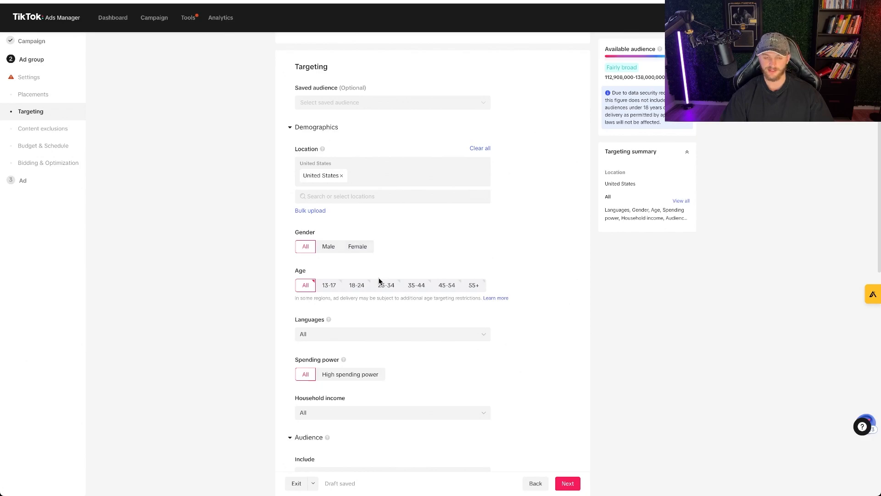
pyautogui.scroll(-1, 356, 296)
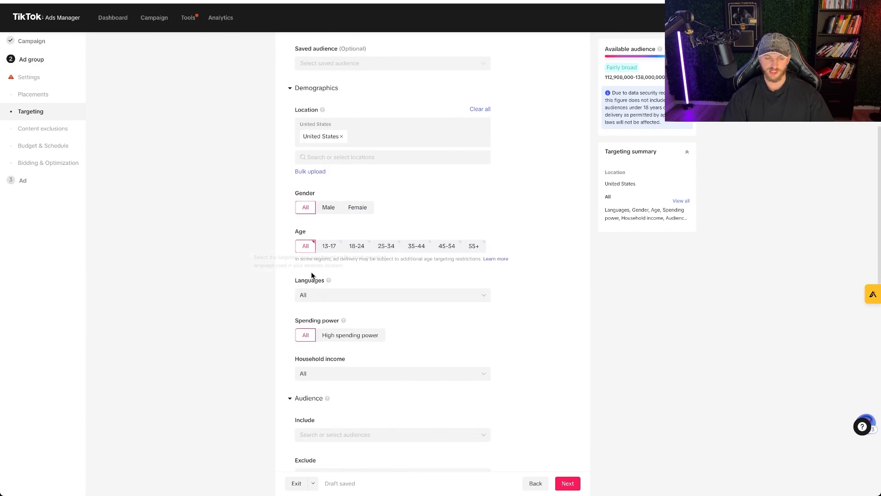
# Step: Limit the ad group's language targeting to English
pyautogui.click(341, 296)
pyautogui.click(327, 312)
pyautogui.write('eng')
pyautogui.click(317, 339)
pyautogui.click(266, 313)
# Step: Review the spending power, household income and audience settings, and browse the available interest categories
pyautogui.scroll(-1, 363, 315)
pyautogui.scroll(-1, 349, 293)
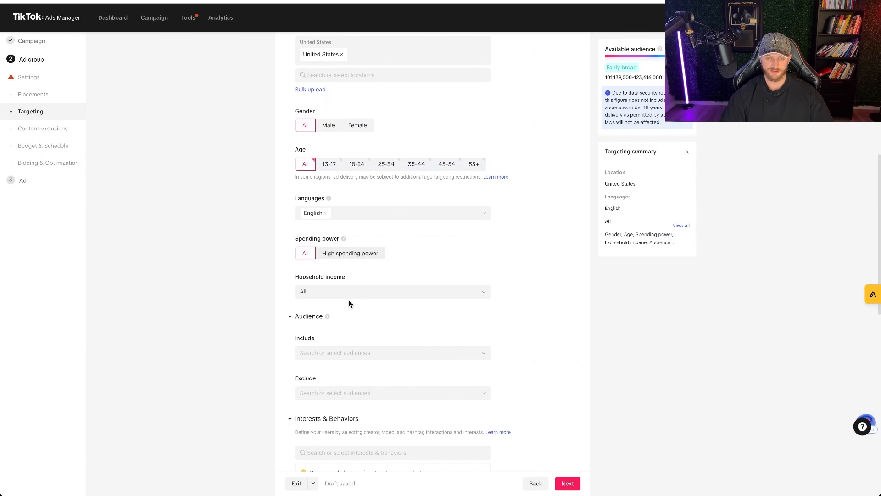
pyautogui.scroll(-1, 351, 301)
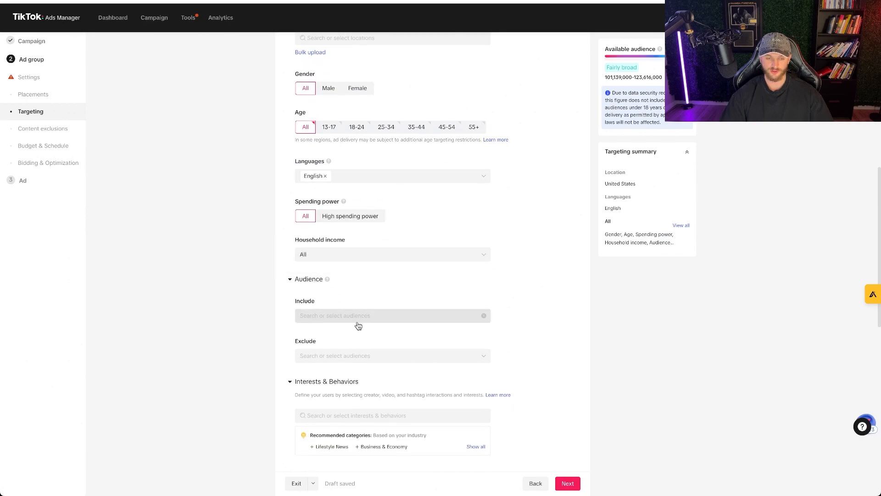
pyautogui.scroll(-1, 351, 321)
pyautogui.scroll(-1, 335, 303)
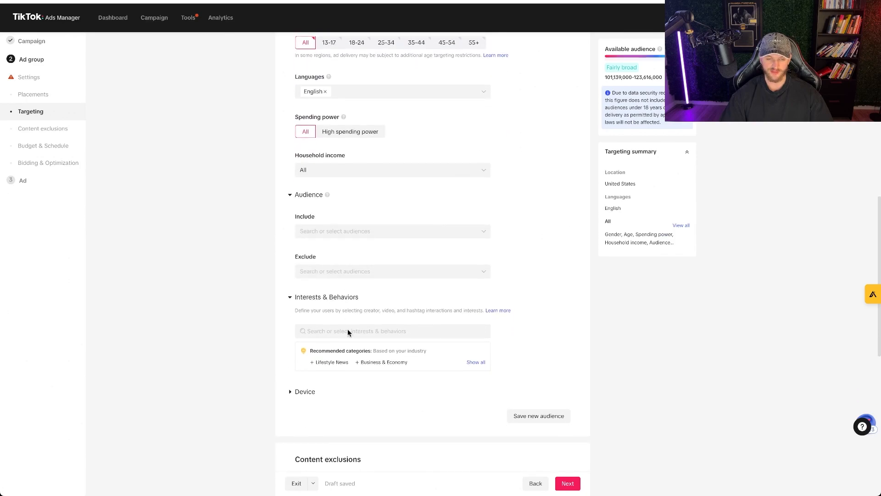
pyautogui.click(343, 334)
pyautogui.scroll(-1, 360, 351)
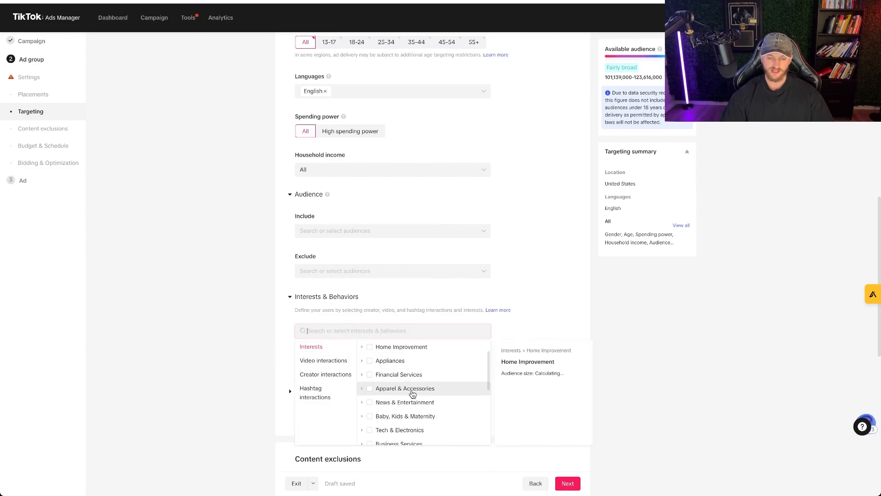
pyautogui.scroll(-2, 409, 394)
pyautogui.scroll(3, 414, 397)
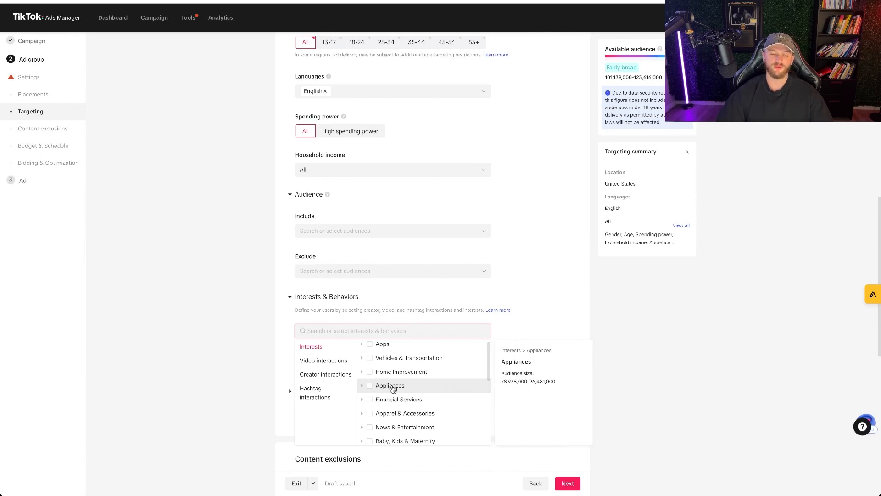
# Step: Search the interests and behaviors for "fitness" and add the Health & Fitness interest
pyautogui.write('fitness')
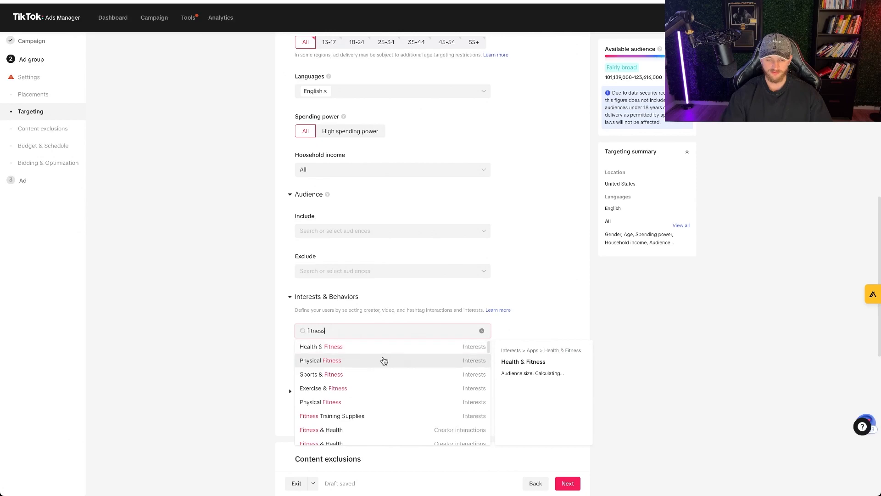
pyautogui.scroll(-3, 372, 407)
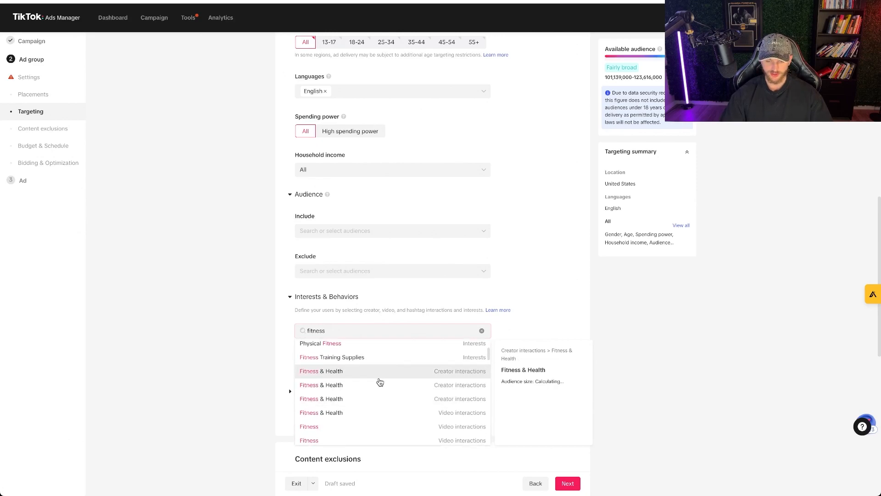
pyautogui.scroll(-3, 374, 411)
pyautogui.scroll(-4, 374, 411)
pyautogui.scroll(-4, 368, 369)
pyautogui.scroll(10, 368, 368)
pyautogui.click(380, 348)
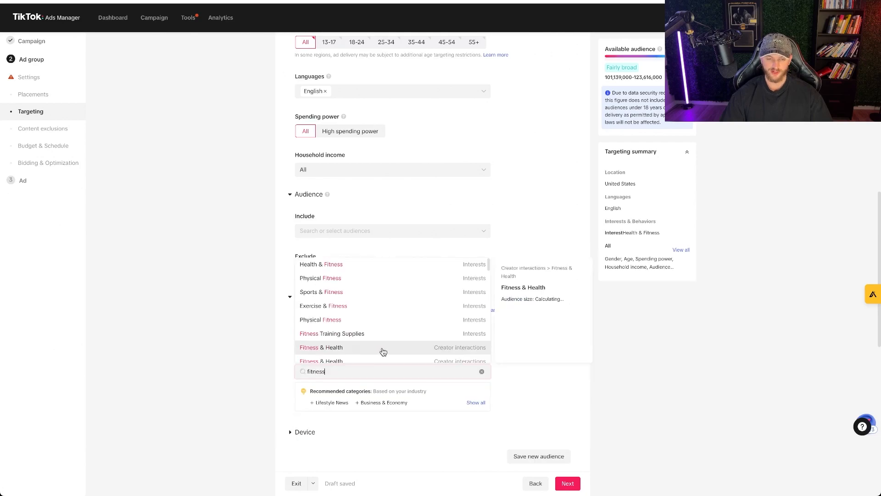
pyautogui.click(555, 229)
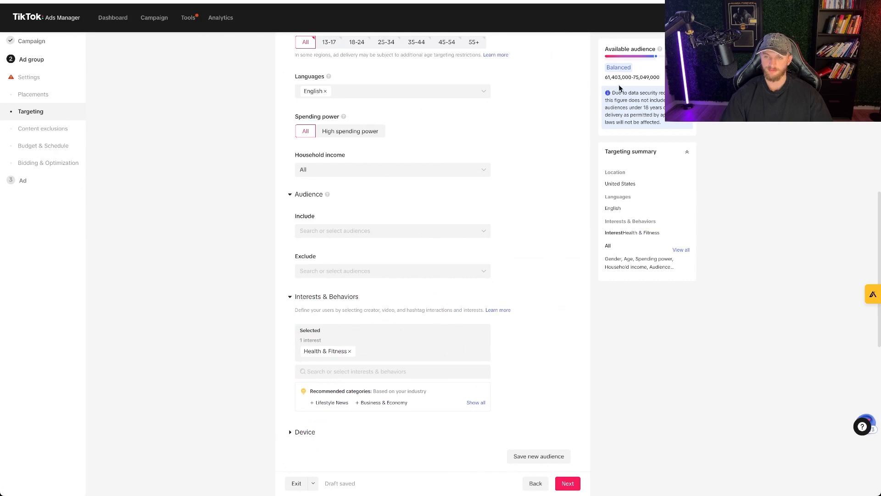
# Step: Name the ad group "Health & Fitness"
pyautogui.scroll(15, 539, 224)
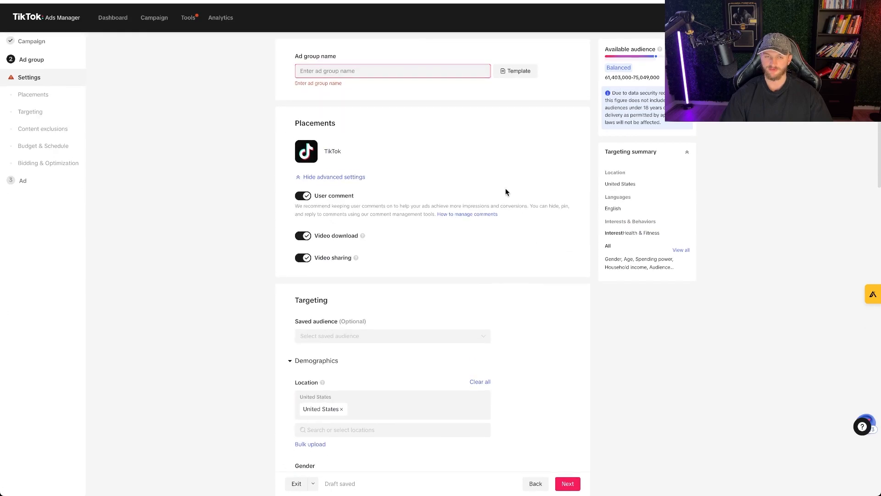
pyautogui.click(317, 72)
pyautogui.write('Health & Fitness')
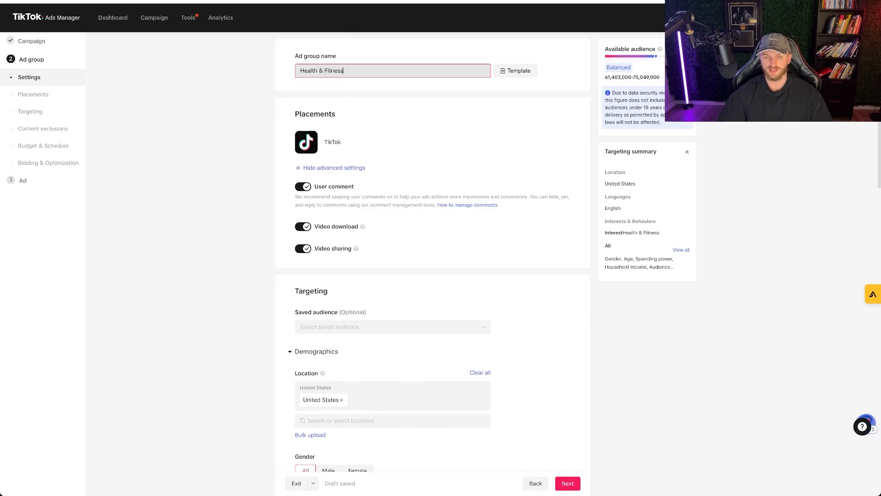
# Step: Expand the device targeting, review its operating system, connection and carrier options, and collapse it again
pyautogui.scroll(-12, 371, 187)
pyautogui.scroll(-1, 445, 288)
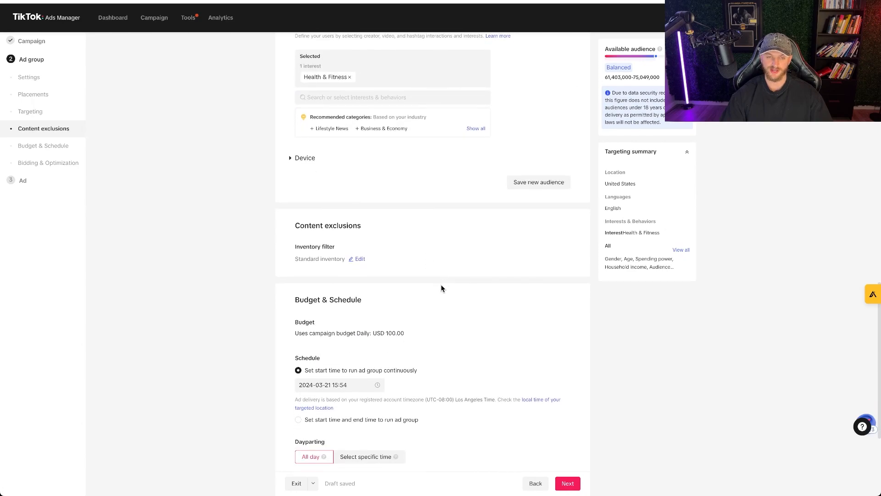
pyautogui.click(292, 157)
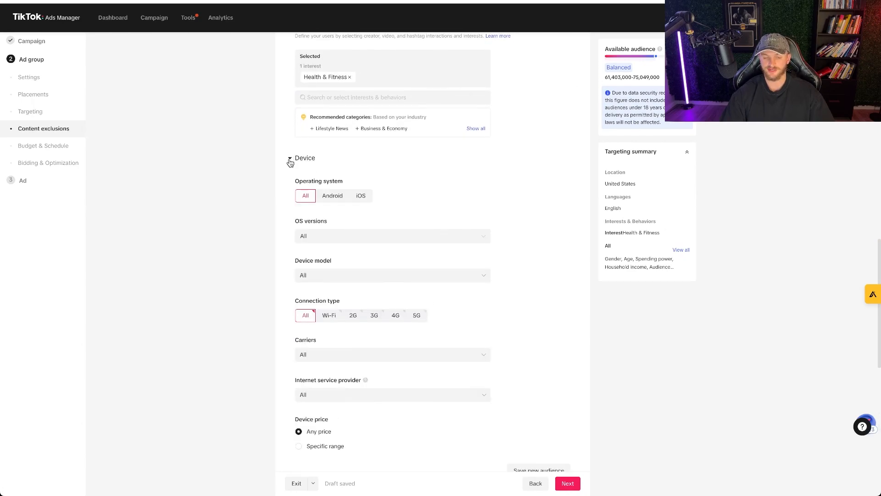
pyautogui.scroll(-2, 296, 169)
pyautogui.scroll(3, 320, 167)
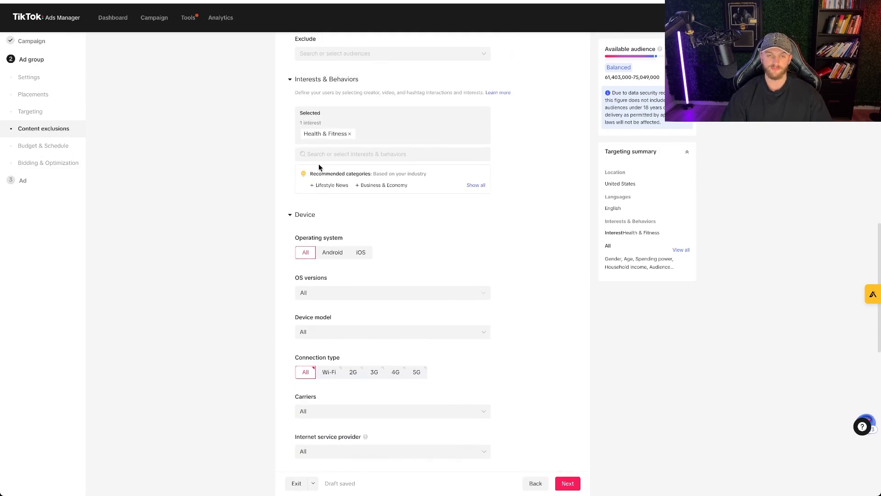
pyautogui.click(290, 215)
# Step: Compare the full, standard and limited inventory tiers of the content exclusions, and close them without saving
pyautogui.scroll(-4, 318, 228)
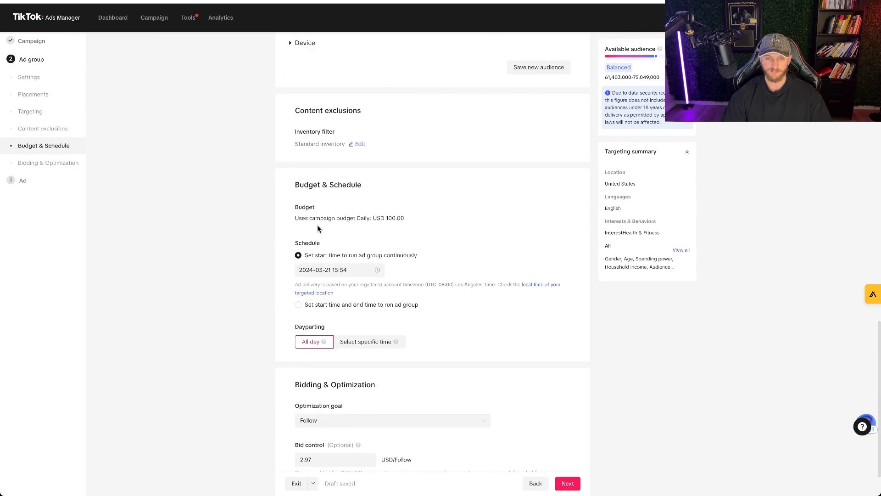
pyautogui.click(360, 138)
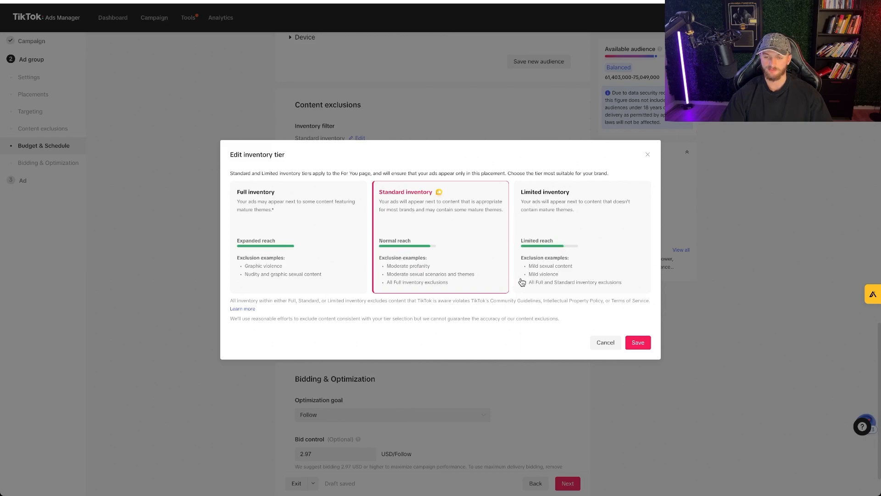
pyautogui.click(648, 155)
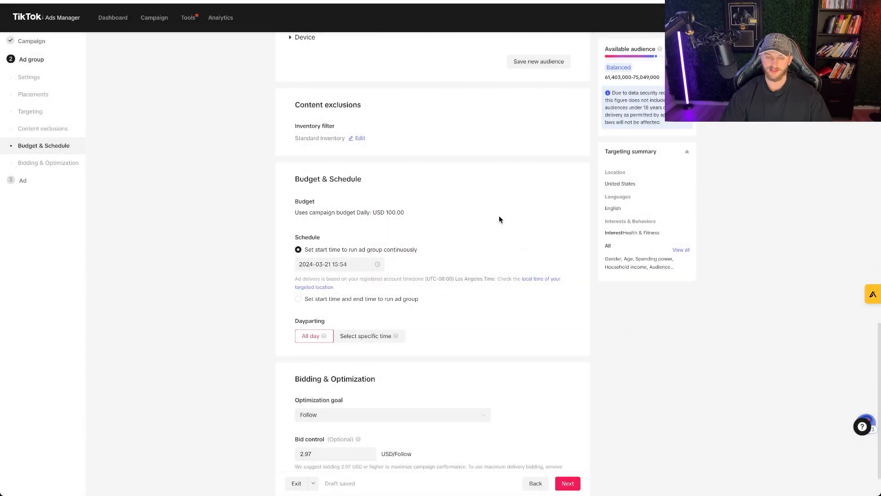
# Step: Check the available optimization goals and choose Follow for the ad group
pyautogui.scroll(-1, 443, 212)
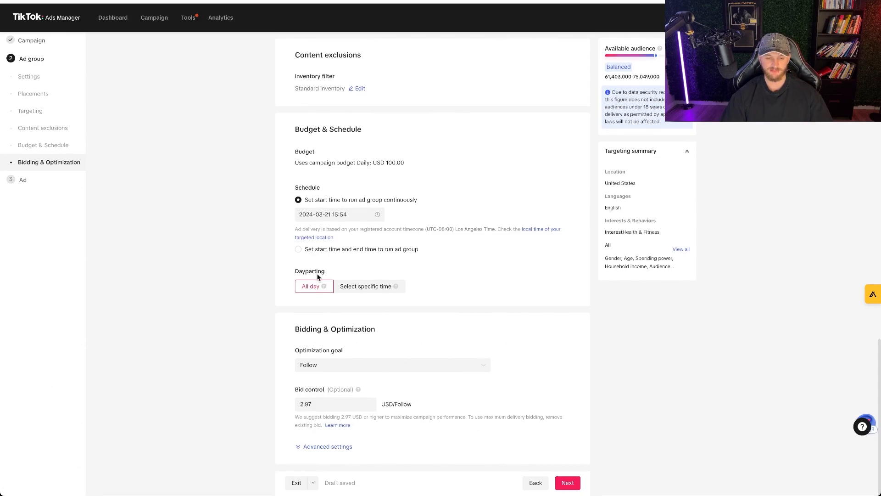
pyautogui.click(314, 371)
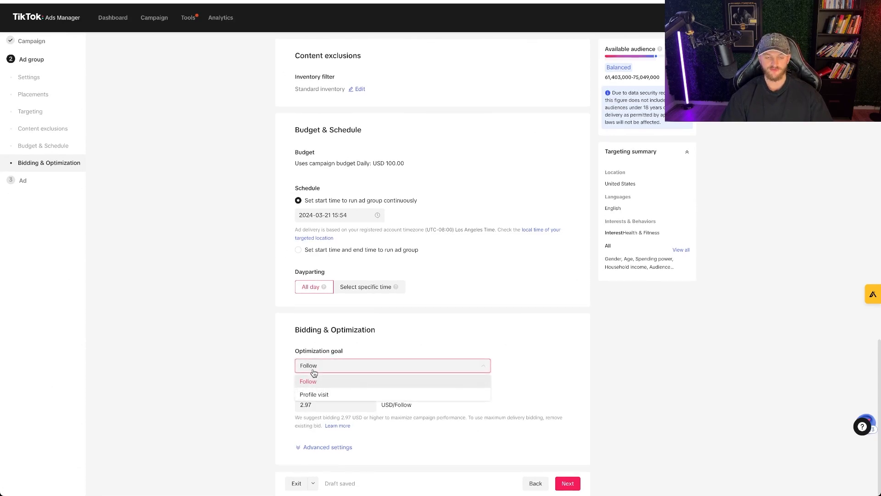
pyautogui.click(417, 348)
pyautogui.click(318, 371)
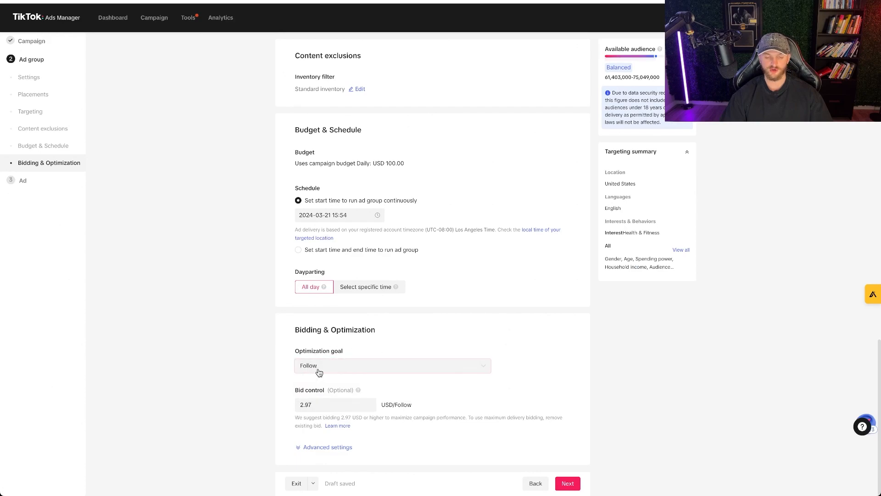
pyautogui.click(318, 378)
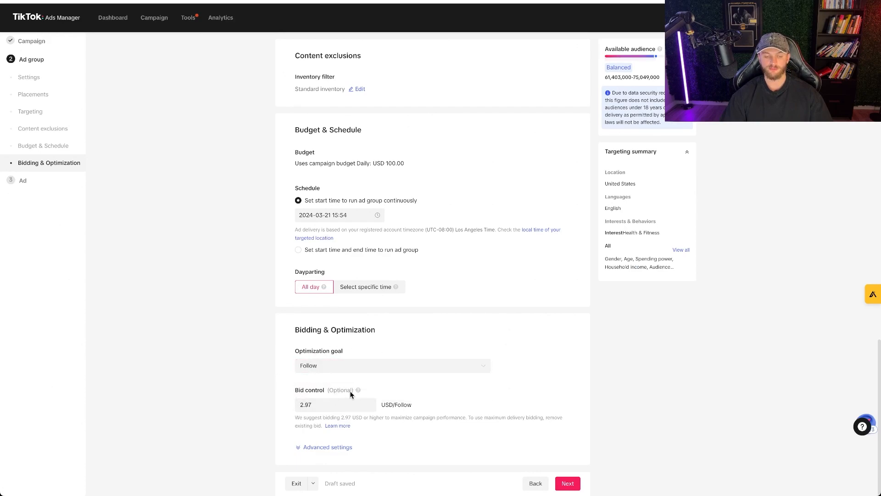
# Step: Read the bid control explanation and try a bid of 0.8 USD per follow
pyautogui.moveTo(360, 393)
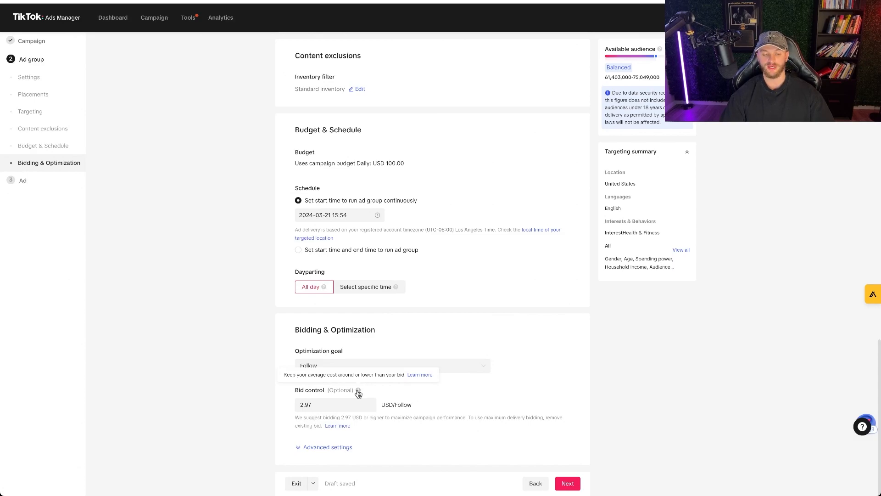
pyautogui.click(328, 404)
pyautogui.moveTo(329, 405); pyautogui.dragTo(289, 407)
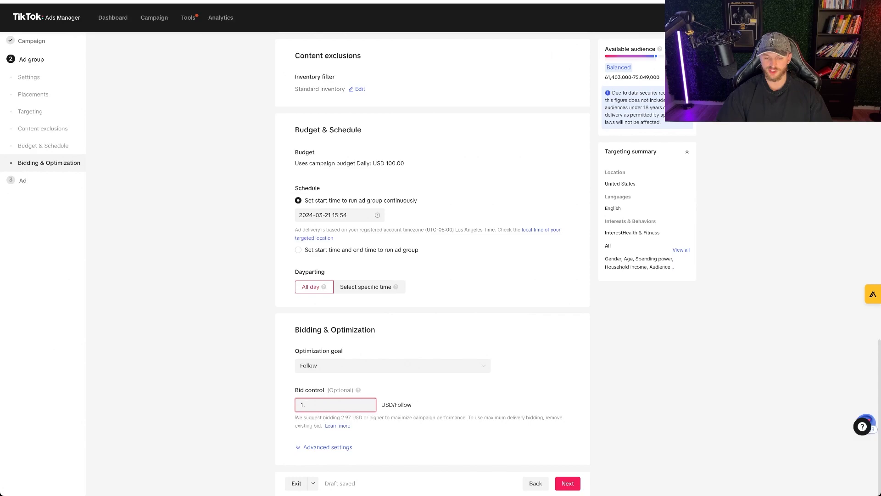
pyautogui.write('.2')
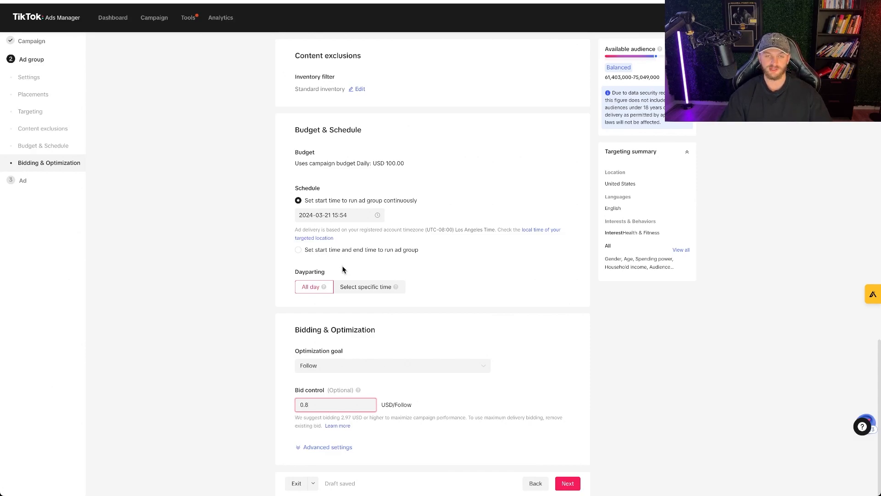
pyautogui.moveTo(377, 161); pyautogui.dragTo(405, 164)
# Step: Set the bid control to 1.00 USD per follow
pyautogui.moveTo(319, 406); pyautogui.dragTo(293, 410)
pyautogui.write('1')
pyautogui.click(498, 395)
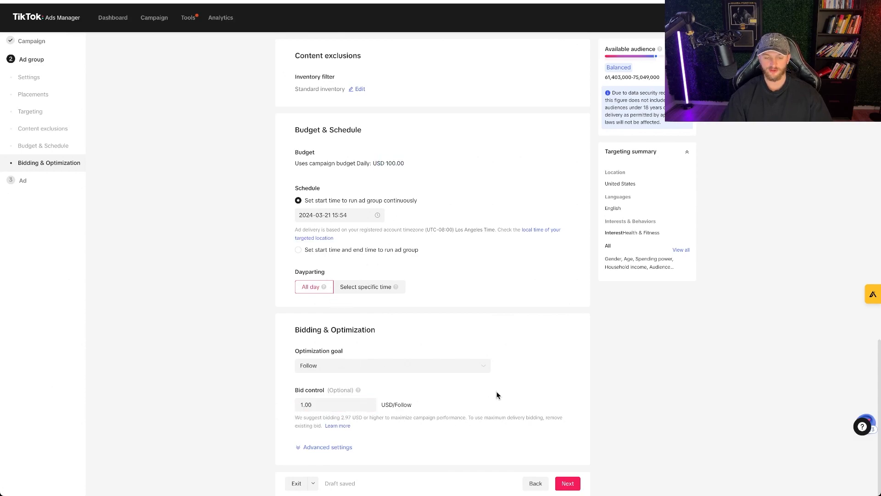
# Step: Expand the advanced bidding settings for review and continue to the ad setup
pyautogui.click(339, 447)
pyautogui.scroll(-4, 394, 395)
pyautogui.click(574, 484)
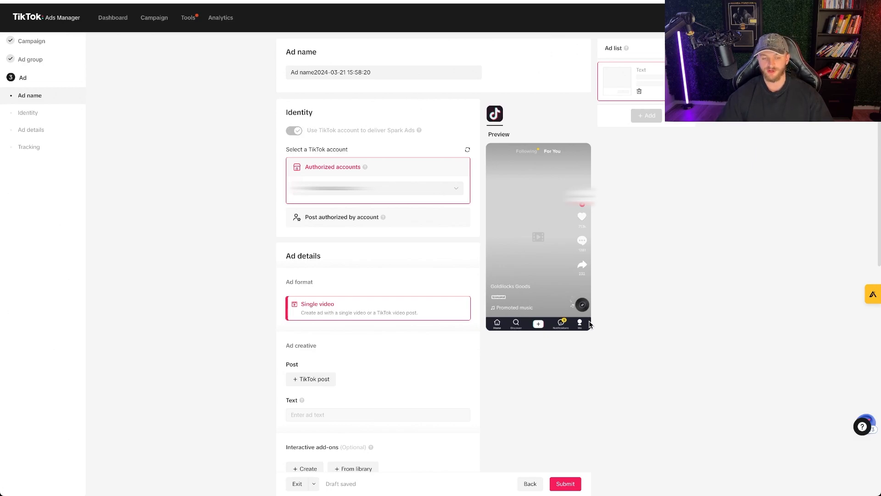
# Step: Clear the default name of the first ad
pyautogui.moveTo(399, 70); pyautogui.dragTo(226, 74)
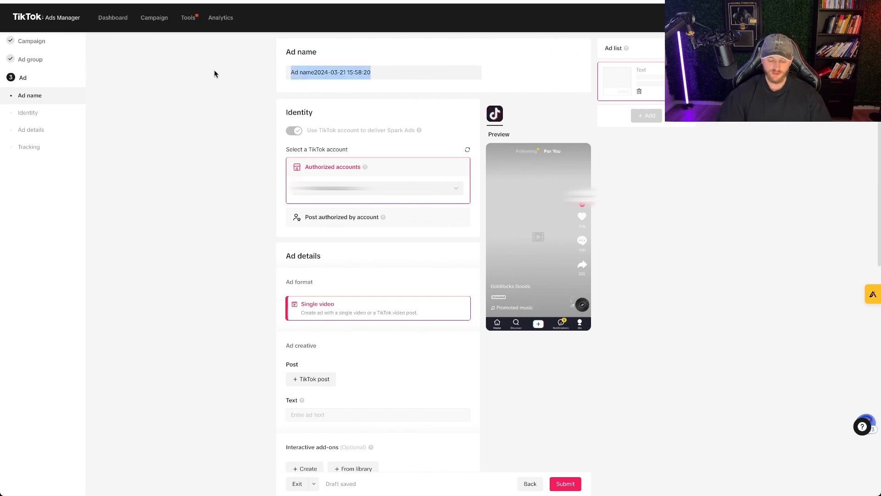
pyautogui.press('BackSpace')
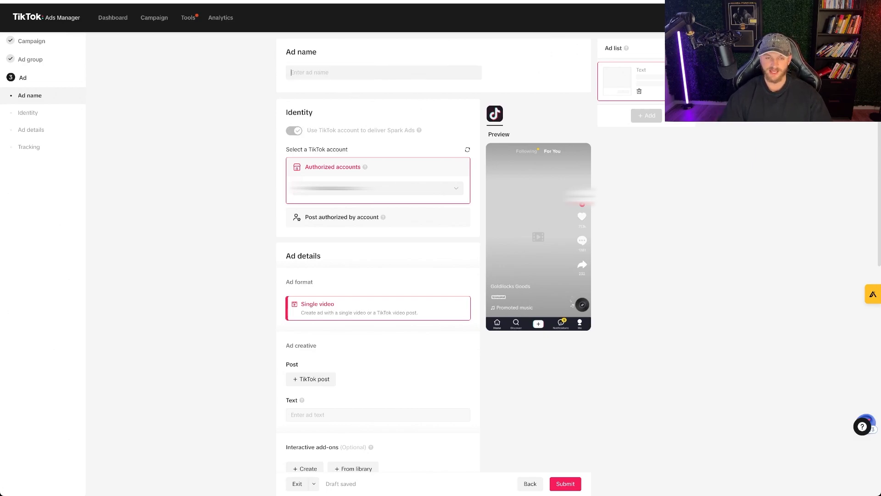
pyautogui.click(242, 150)
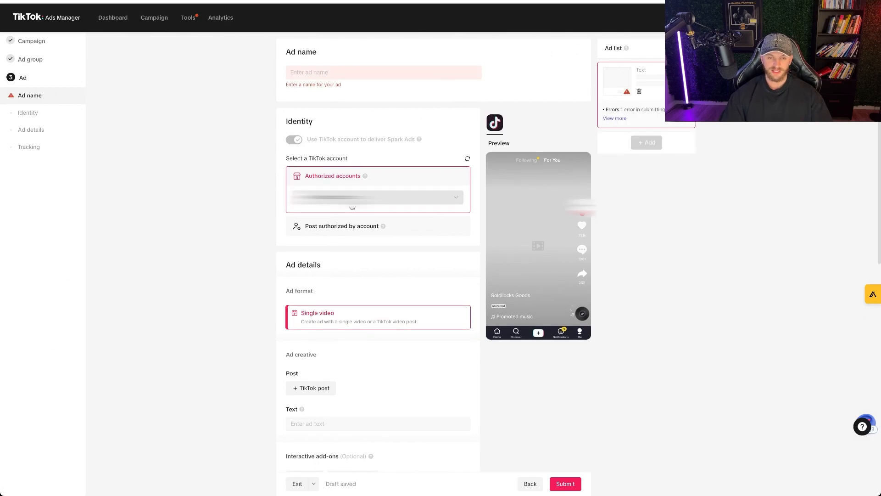
# Step: Add the 36-second "Let's wrap an onion" TikTok post as the ad's creative
pyautogui.scroll(-3, 322, 373)
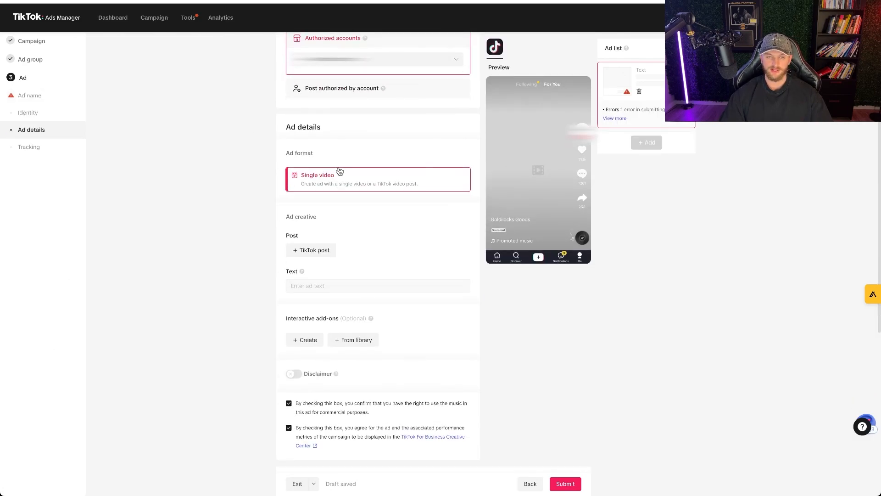
pyautogui.scroll(-1, 339, 184)
pyautogui.click(330, 220)
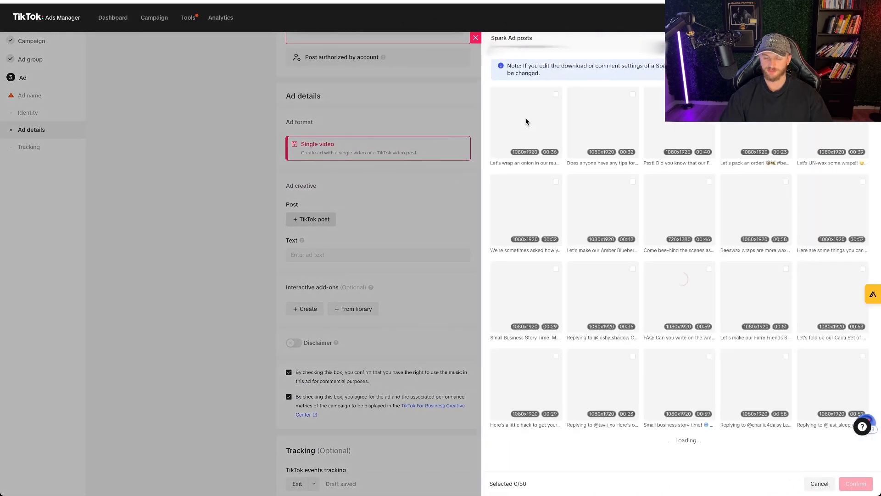
pyautogui.click(553, 125)
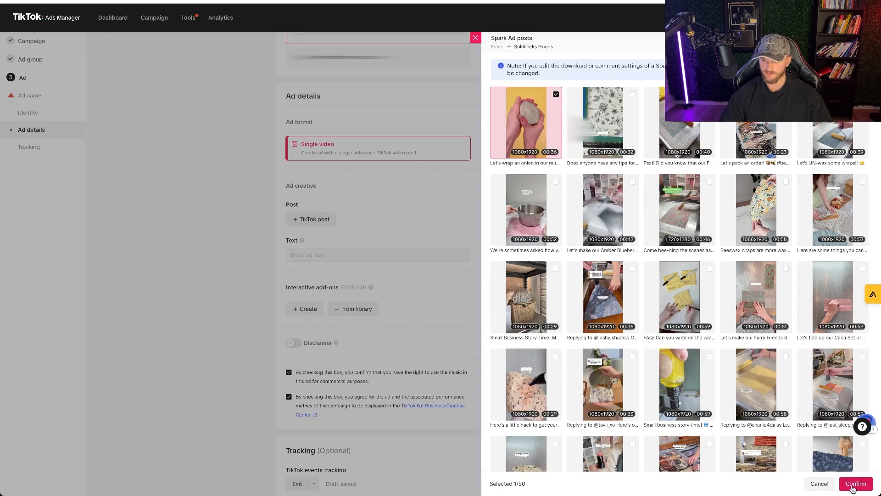
pyautogui.click(857, 483)
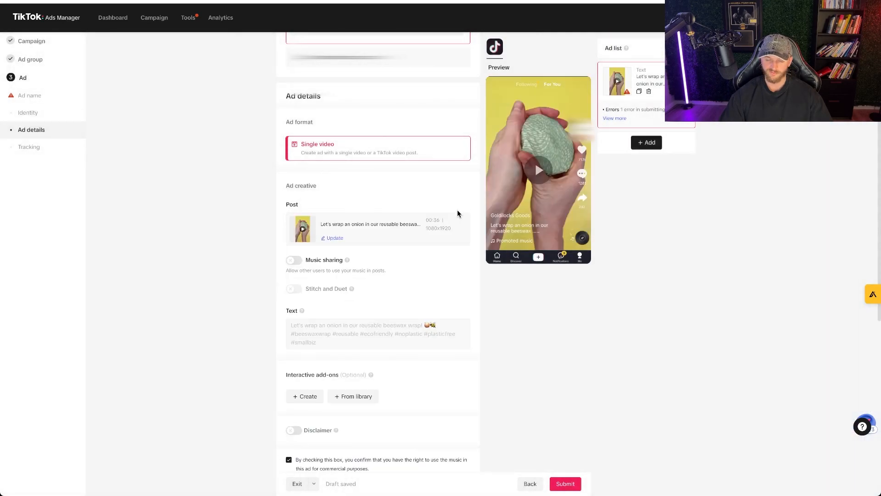
# Step: Play the ad's video preview and try to enable music sharing for the post
pyautogui.click(550, 171)
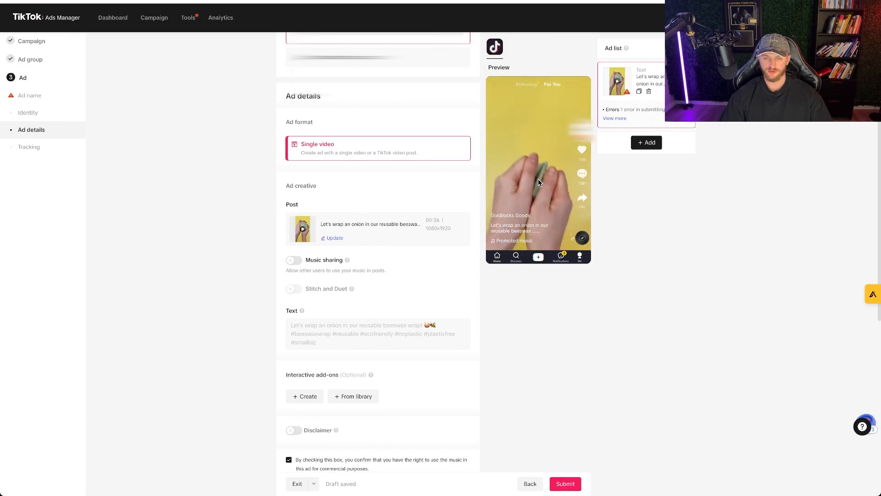
pyautogui.scroll(-1, 362, 266)
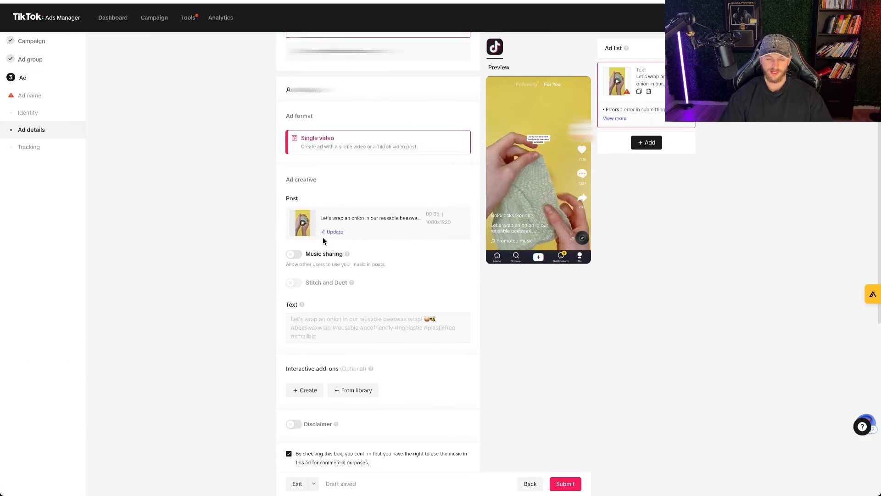
pyautogui.click(295, 255)
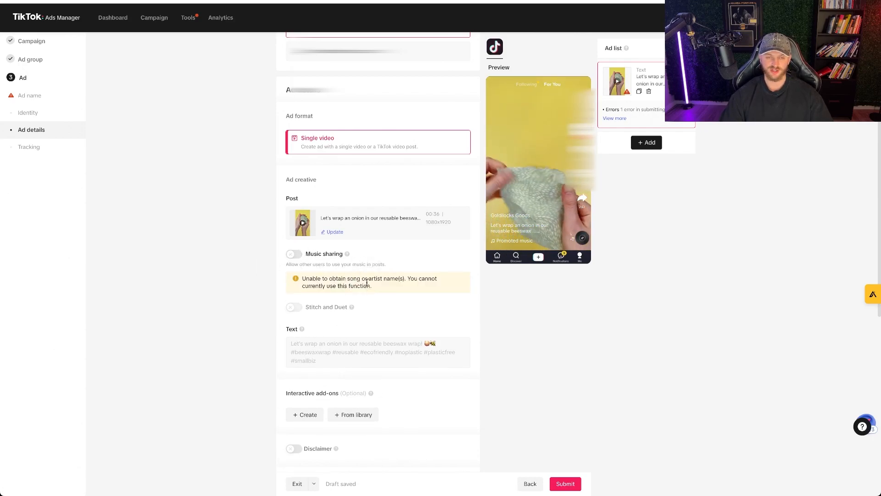
# Step: Name the ad "Let's wrap an onion"
pyautogui.scroll(4, 368, 282)
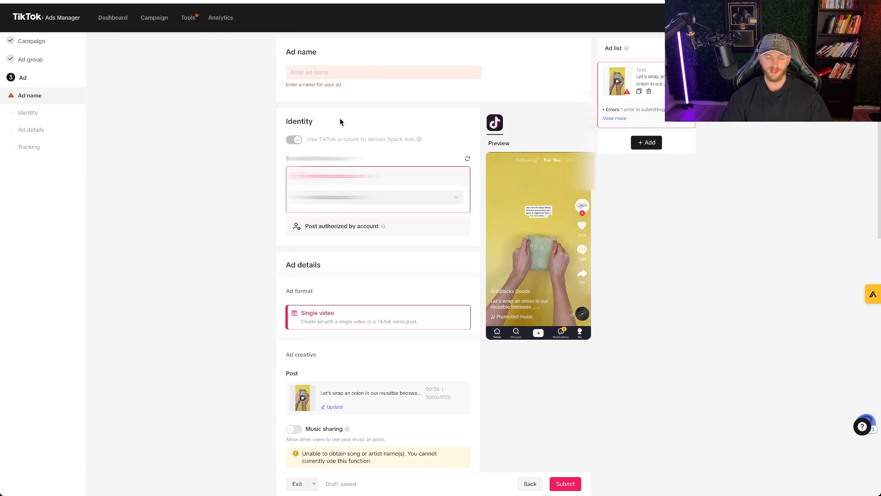
pyautogui.click(320, 73)
pyautogui.write("Let's wrap an onion")
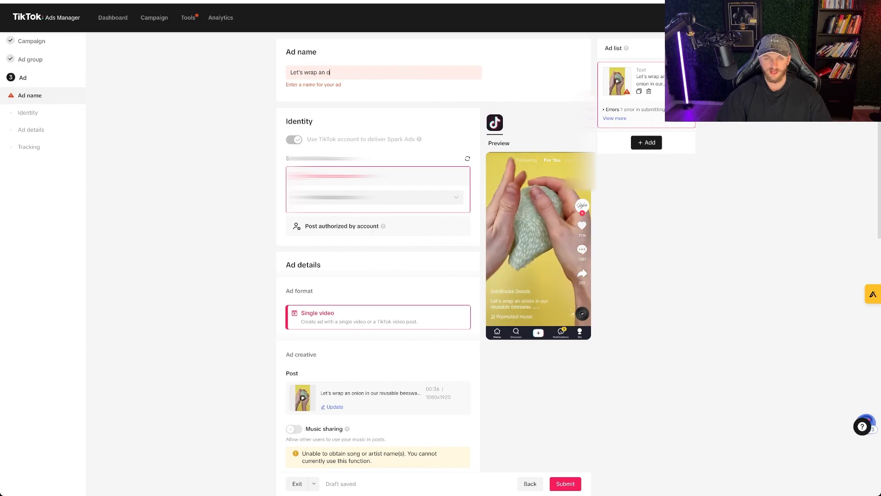
# Step: Review the ad's interactive add-ons, disclaimer and optional tracking settings, including the website events pixel choice
pyautogui.scroll(-3, 301, 197)
pyautogui.scroll(-4, 285, 266)
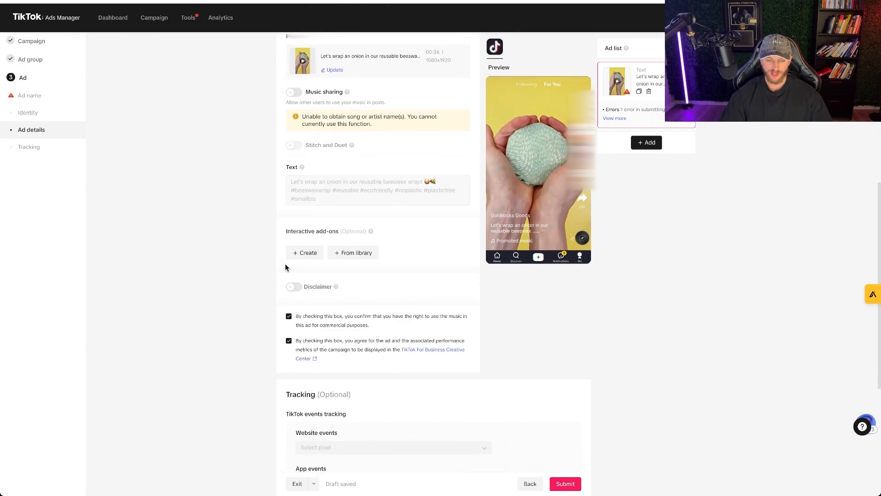
pyautogui.scroll(-2, 292, 281)
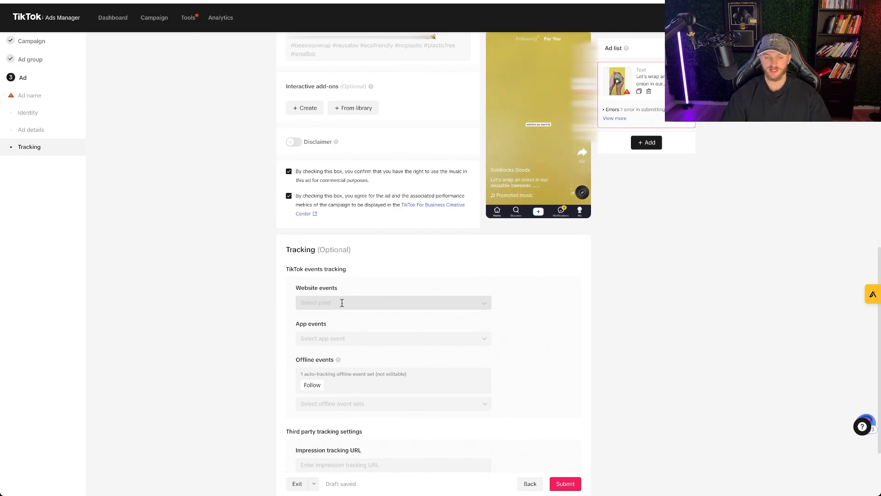
pyautogui.click(342, 302)
pyautogui.click(226, 292)
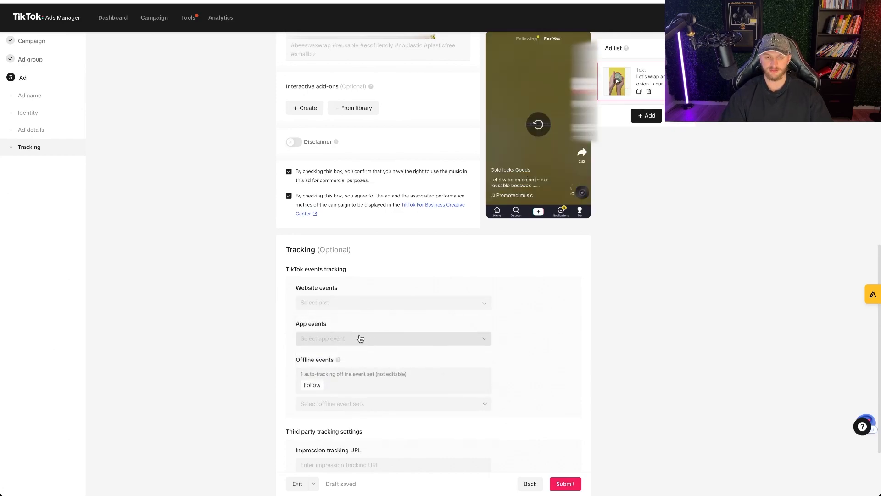
pyautogui.scroll(-2, 354, 342)
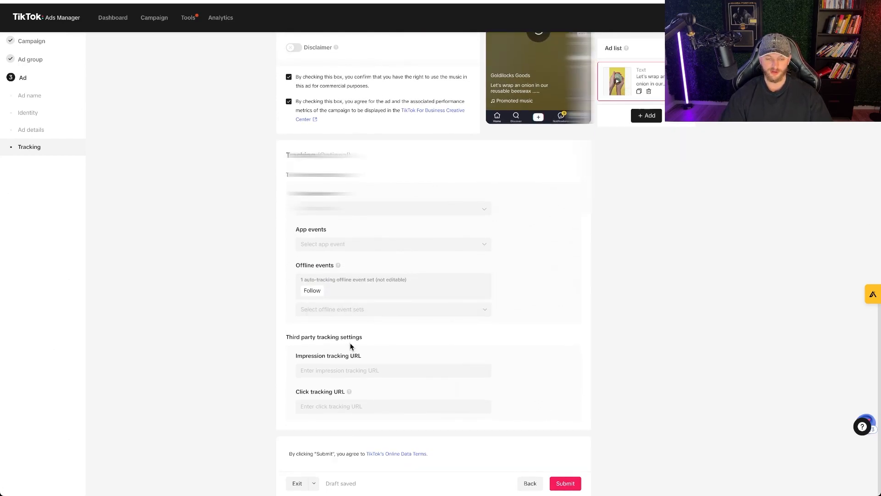
pyautogui.scroll(12, 344, 375)
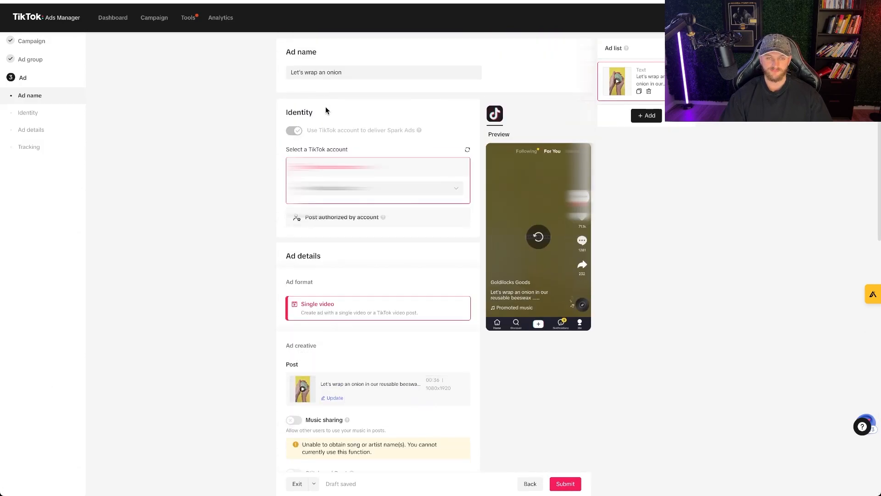
# Step: Add a second ad that uses the 58-second "Beeswax wraps are more waxy than sticky" TikTok post
pyautogui.click(647, 117)
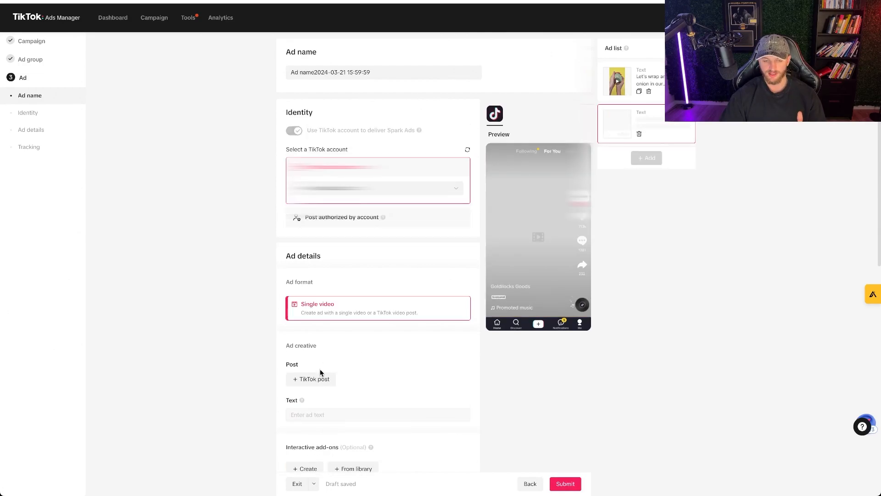
pyautogui.click(319, 379)
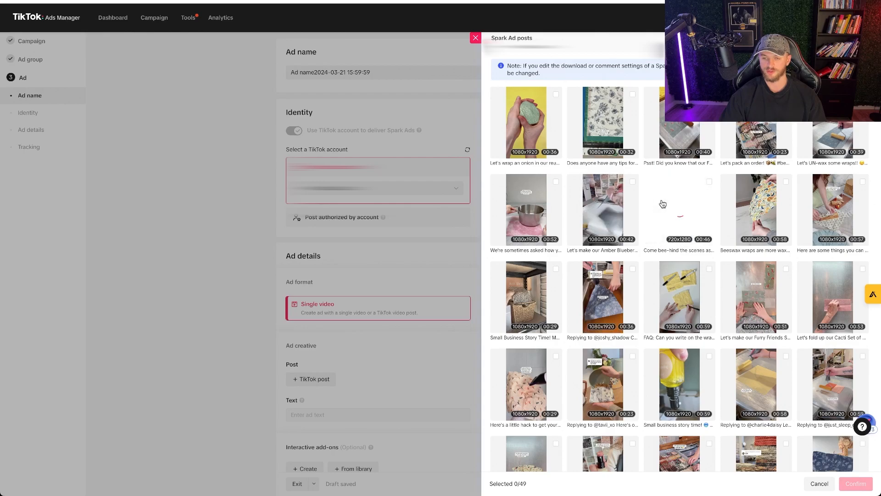
pyautogui.click(737, 209)
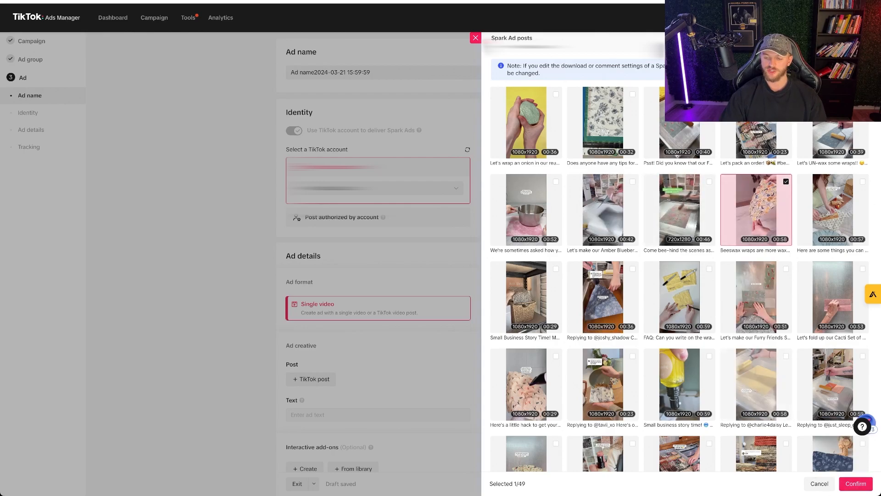
pyautogui.click(856, 484)
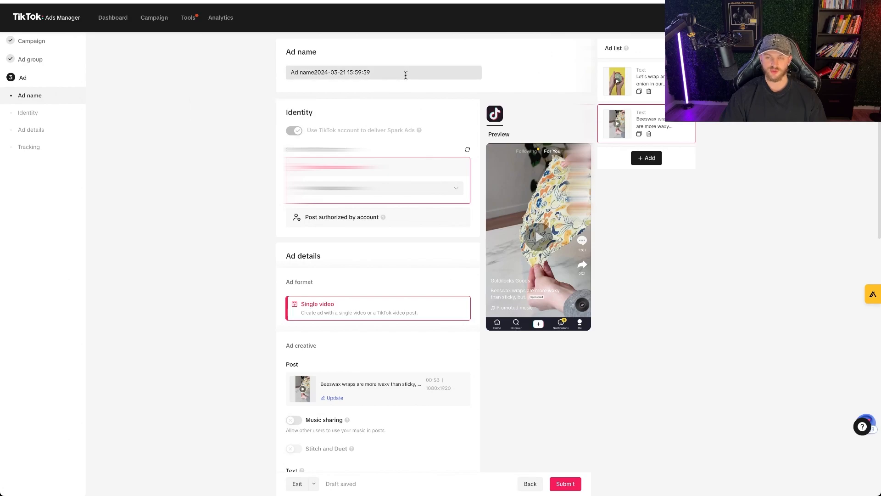
# Step: Name the second ad "Bees wax wraps are more wazy than sticky" and look over its remaining settings
pyautogui.moveTo(406, 75); pyautogui.dragTo(248, 79)
pyautogui.write('Bee')
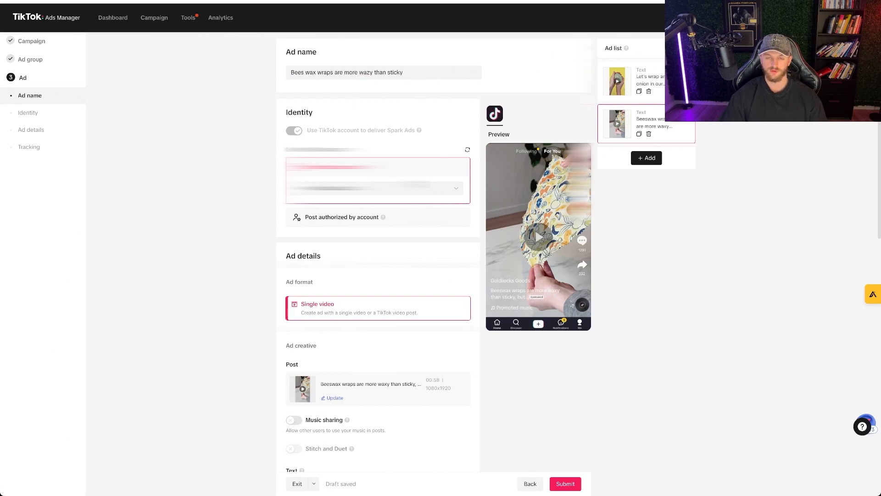
pyautogui.scroll(-5, 401, 332)
pyautogui.scroll(-8, 344, 299)
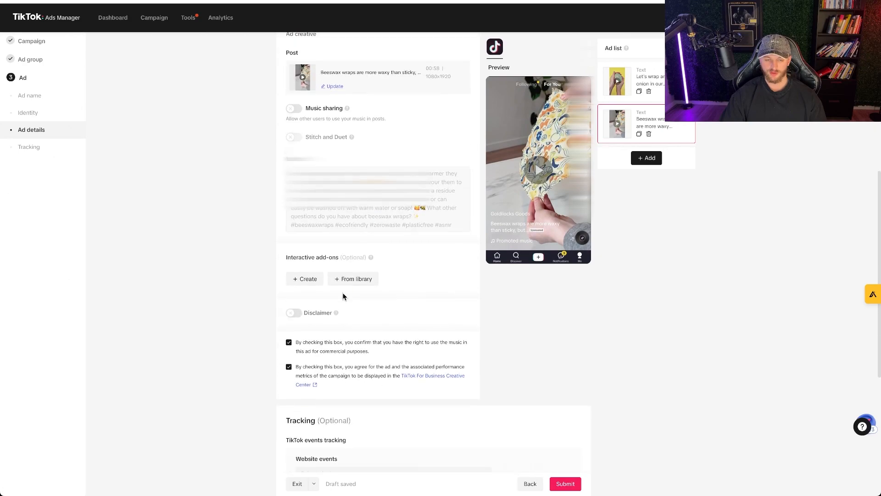
pyautogui.scroll(8, 344, 329)
pyautogui.scroll(4, 343, 328)
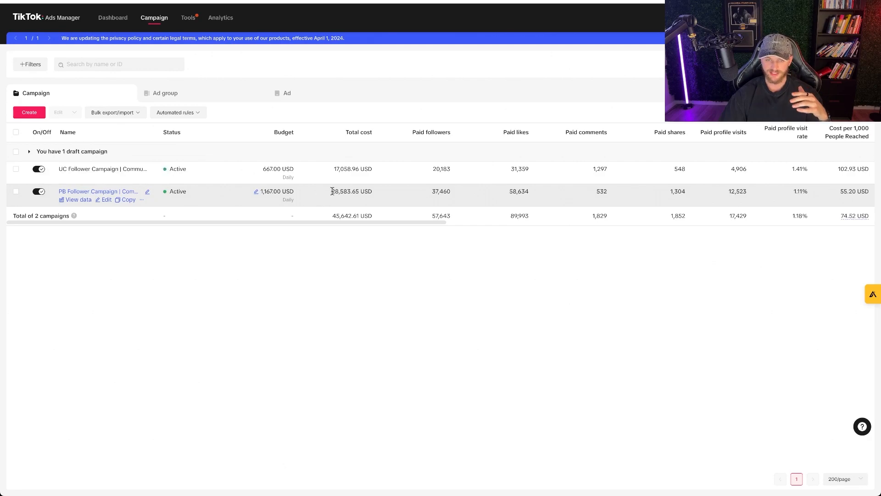
# Step: Open the ad groups of the PB Follower Campaign and bring their cost and follower metrics into view
pyautogui.click(95, 192)
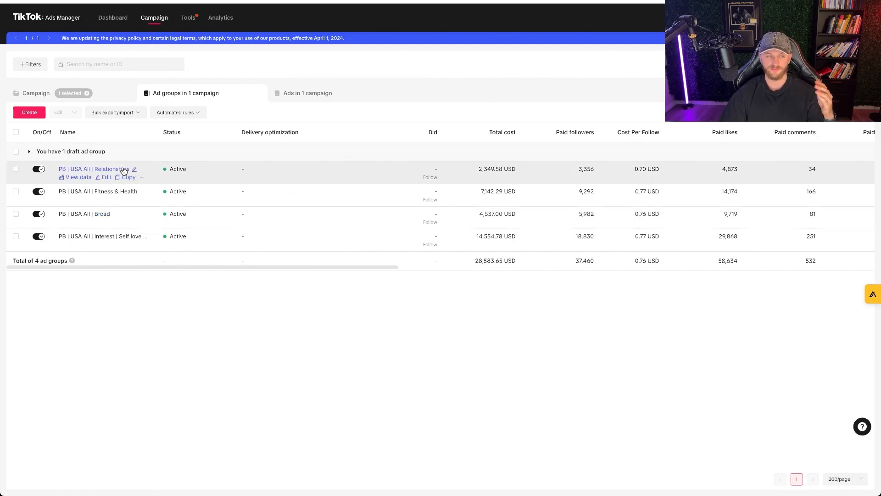
pyautogui.hscroll(1, 367, 221)
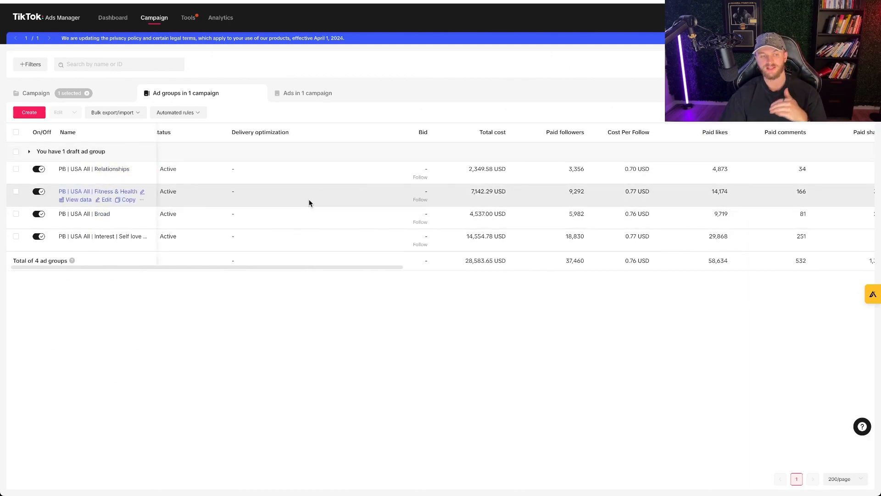
pyautogui.hscroll(5, 430, 228)
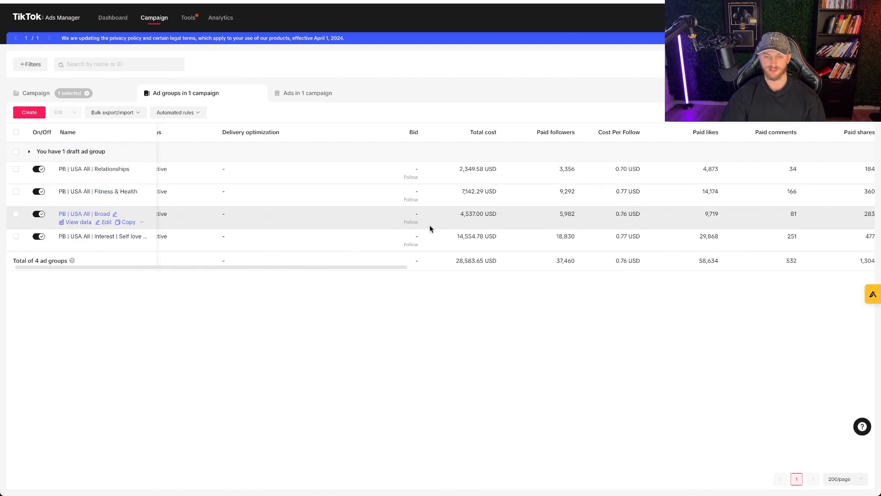
pyautogui.hscroll(7, 422, 238)
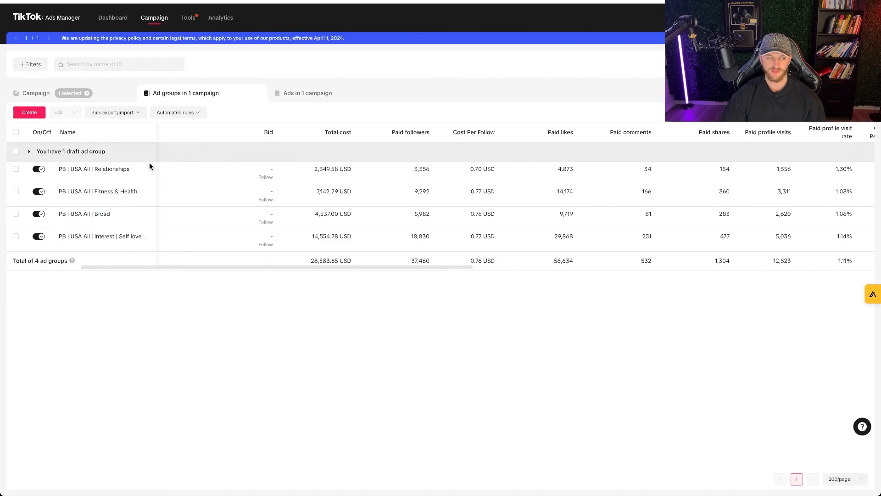
# Step: Check the Relationships ad group's cost per follow and paid followers against the Self love ad group's paid followers
pyautogui.moveTo(514, 171); pyautogui.dragTo(468, 170)
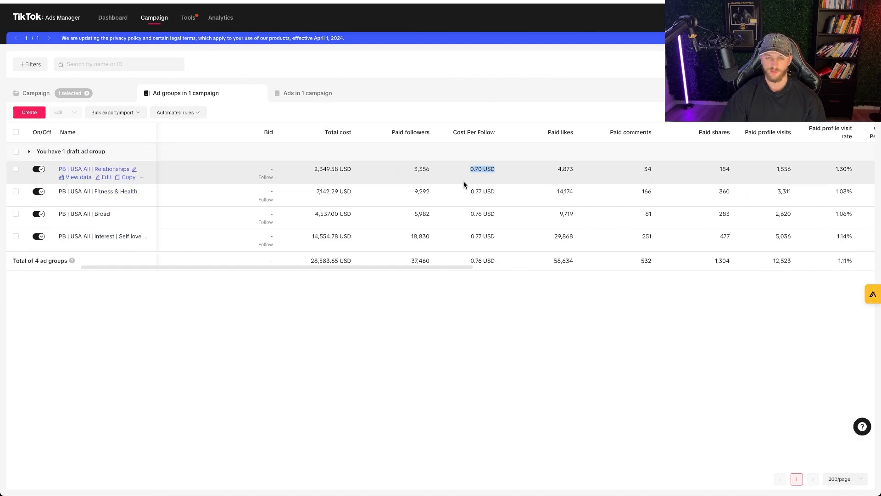
pyautogui.keyDown('shift'); pyautogui.click(413, 170); pyautogui.keyUp('shift')
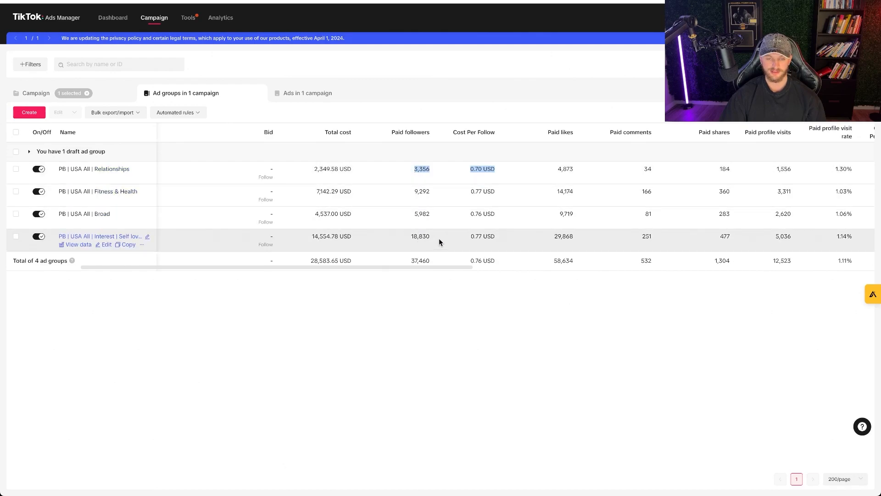
pyautogui.moveTo(439, 239); pyautogui.dragTo(392, 237)
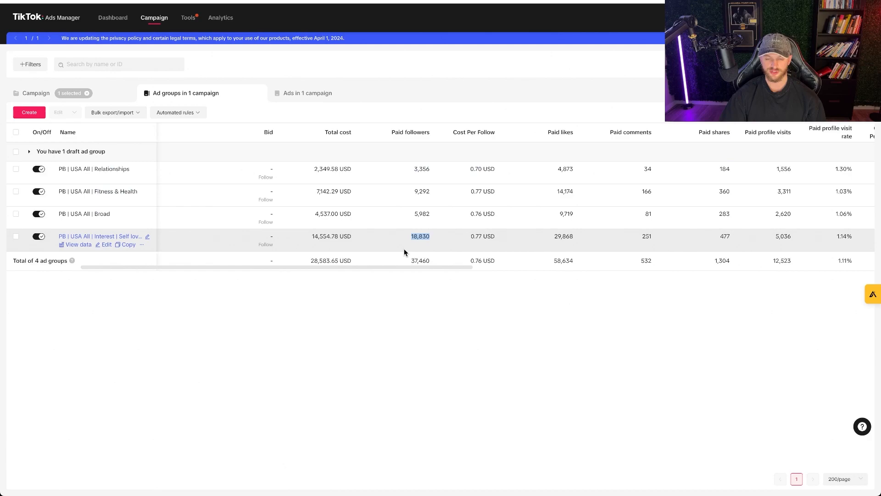
pyautogui.click(405, 252)
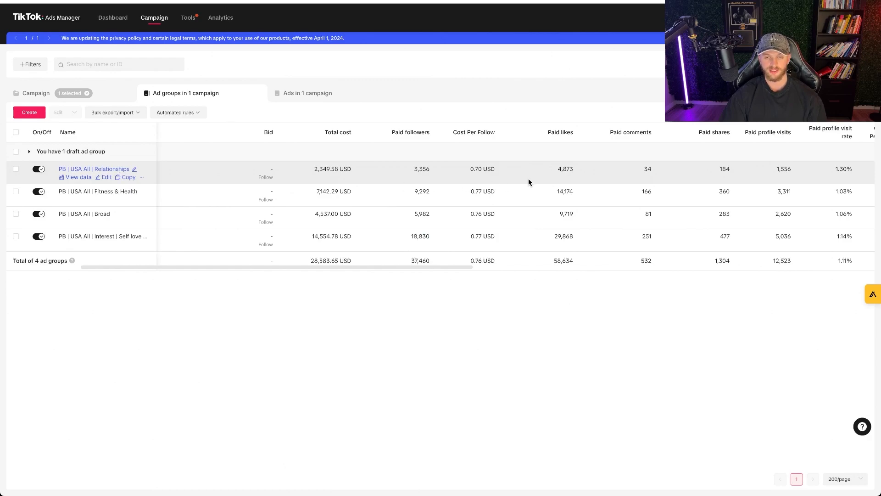
# Step: Compare total cost and cost per follow between the Relationships and Self love ad groups, noting Relationships' paid followers
pyautogui.moveTo(359, 167); pyautogui.dragTo(304, 170)
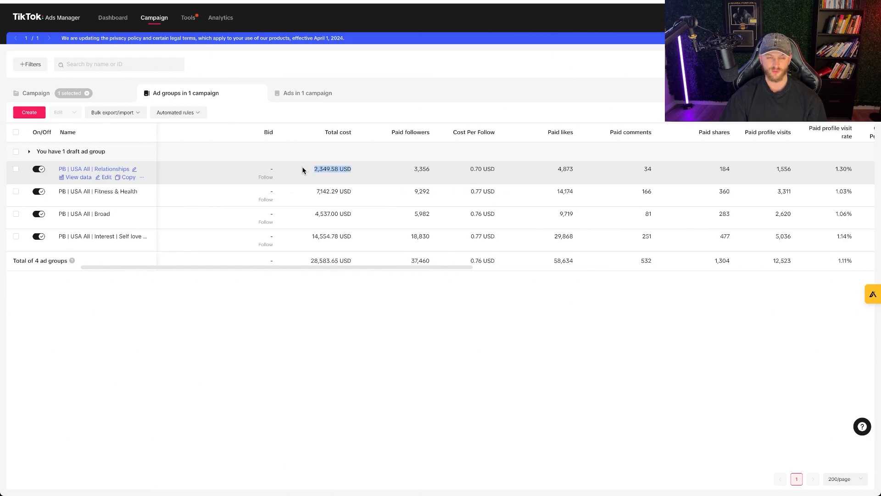
pyautogui.moveTo(432, 169); pyautogui.dragTo(405, 172)
pyautogui.moveTo(501, 170); pyautogui.dragTo(469, 169)
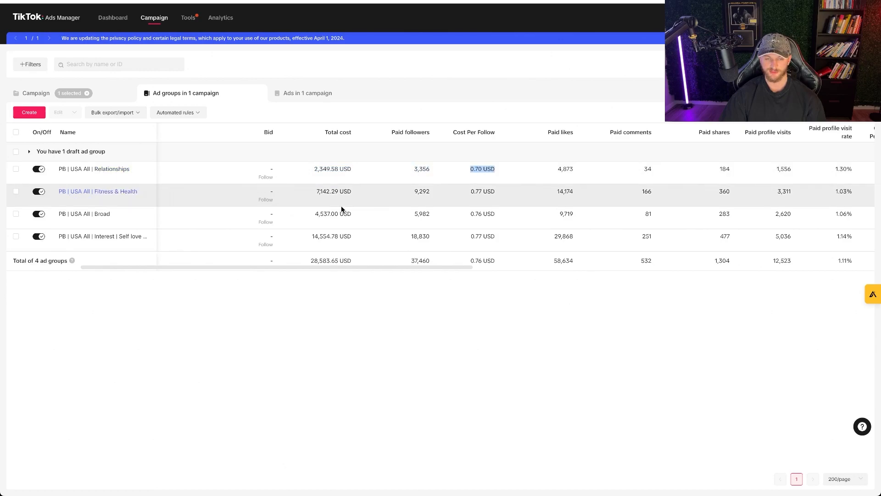
pyautogui.moveTo(357, 240); pyautogui.dragTo(299, 242)
pyautogui.moveTo(505, 239); pyautogui.dragTo(468, 237)
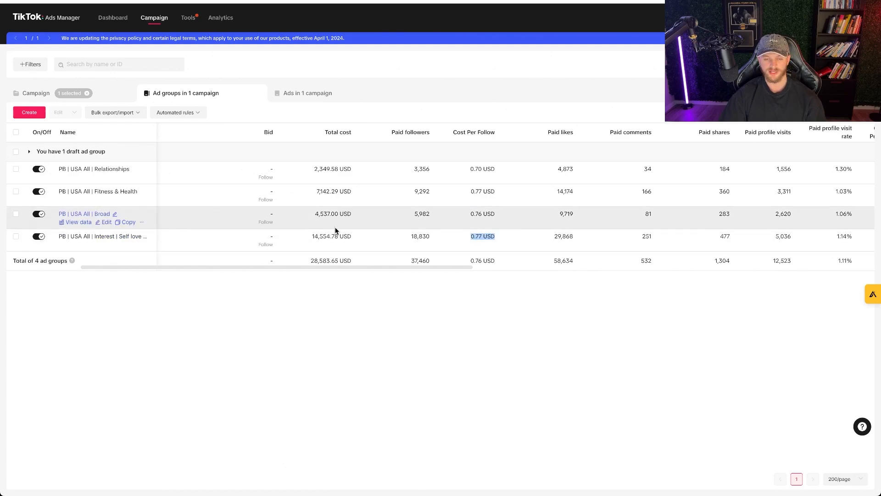
# Step: Examine the ad groups' engagement metrics, including paid likes, comments, shares, profile visits and cost per 1,000 people reached
pyautogui.hscroll(1, 405, 228)
pyautogui.hscroll(3, 405, 228)
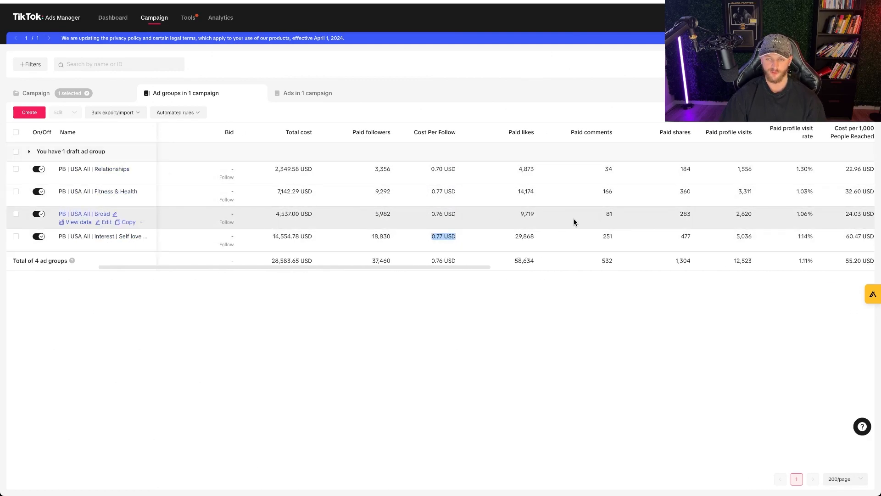
pyautogui.hscroll(3, 519, 244)
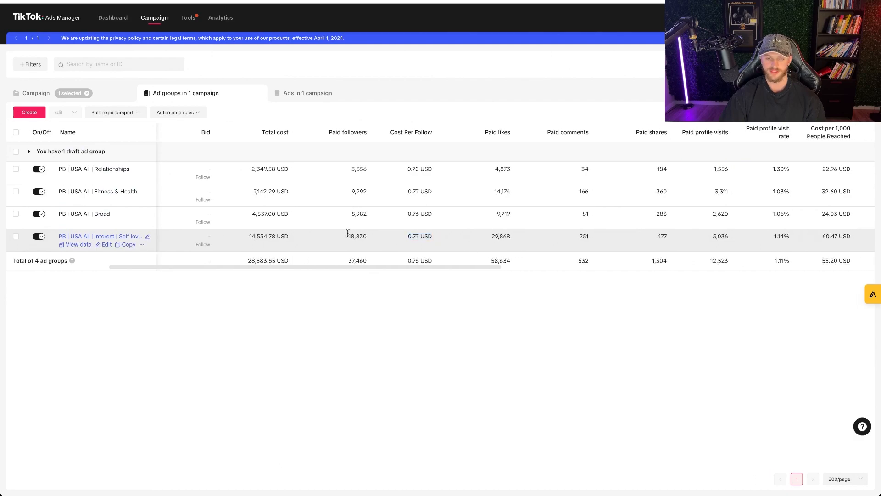
pyautogui.hscroll(10, 575, 242)
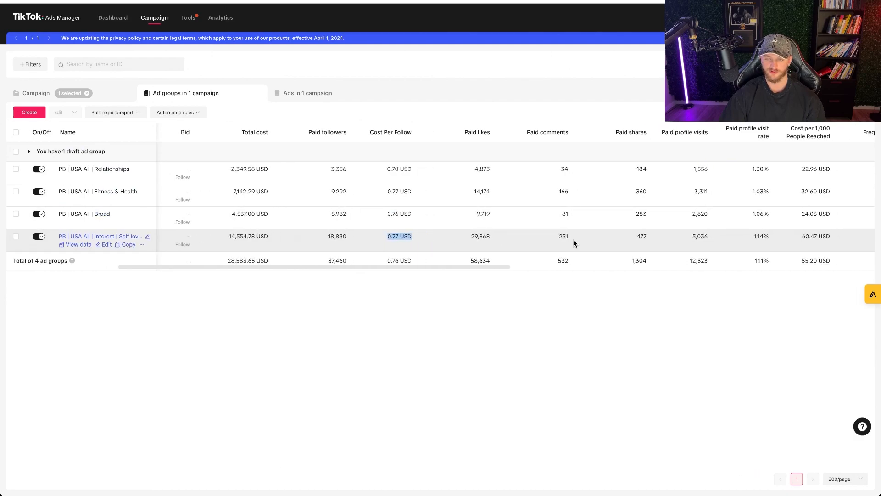
pyautogui.hscroll(-10, 260, 199)
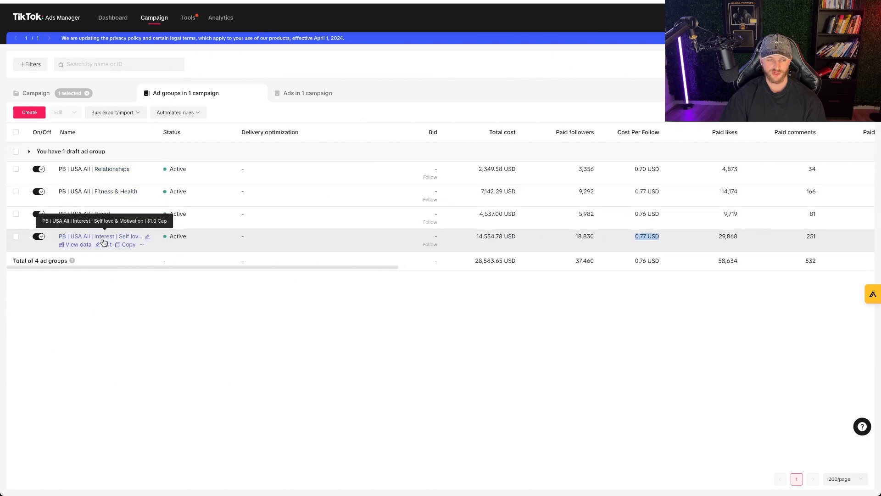
# Step: Open the Self love ad group's ads and check the Neuroscientist ad's cost per follow and the Cindy Gallop ad's paid followers
pyautogui.click(103, 237)
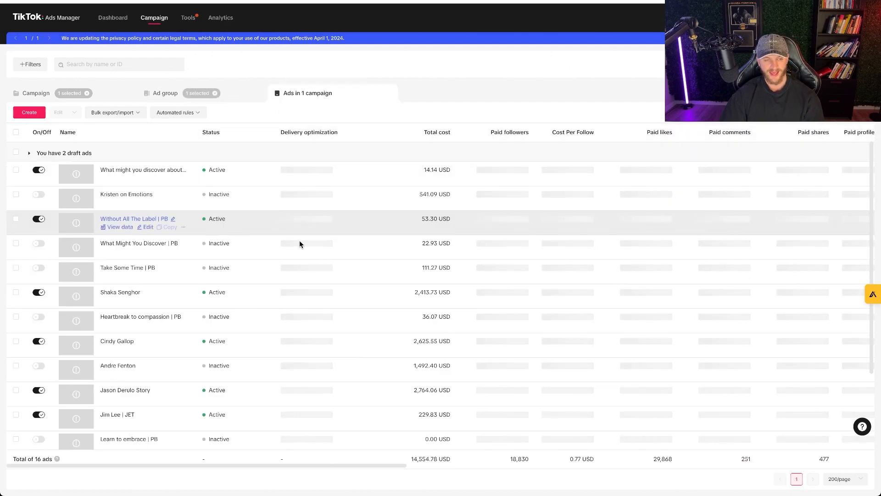
pyautogui.scroll(-4, 299, 241)
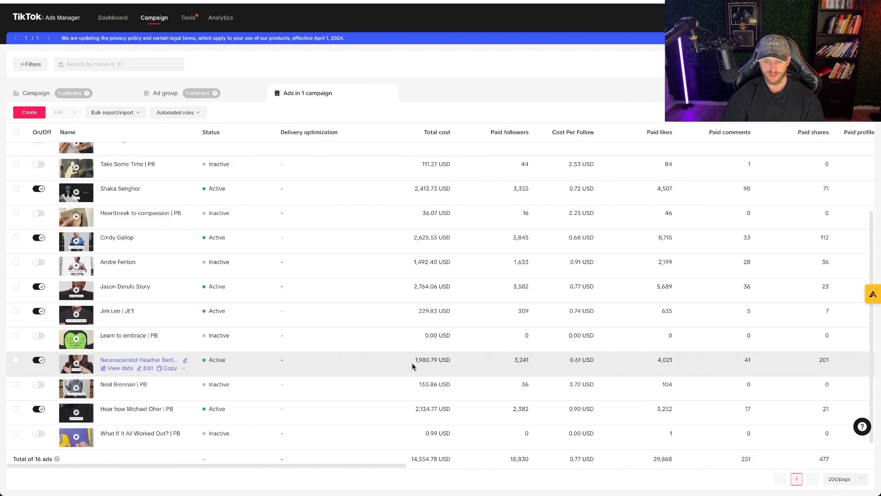
pyautogui.hscroll(3, 417, 365)
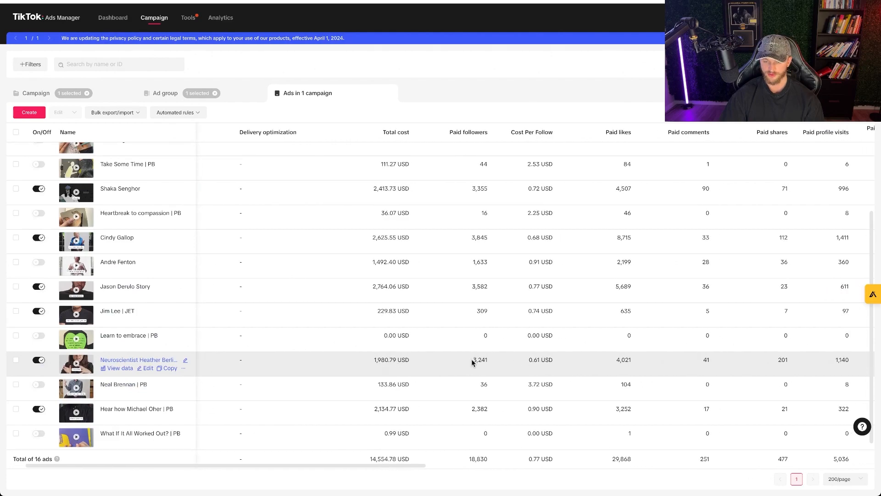
pyautogui.moveTo(520, 362); pyautogui.dragTo(540, 363)
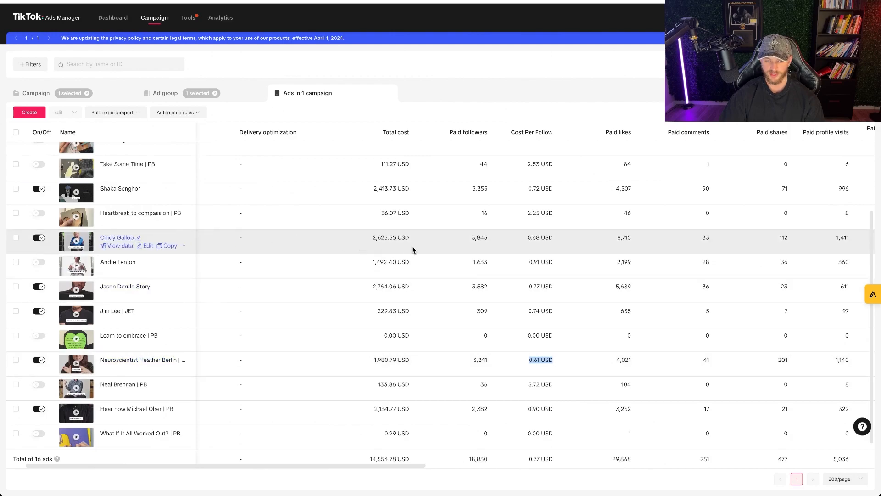
pyautogui.moveTo(367, 238); pyautogui.dragTo(497, 239)
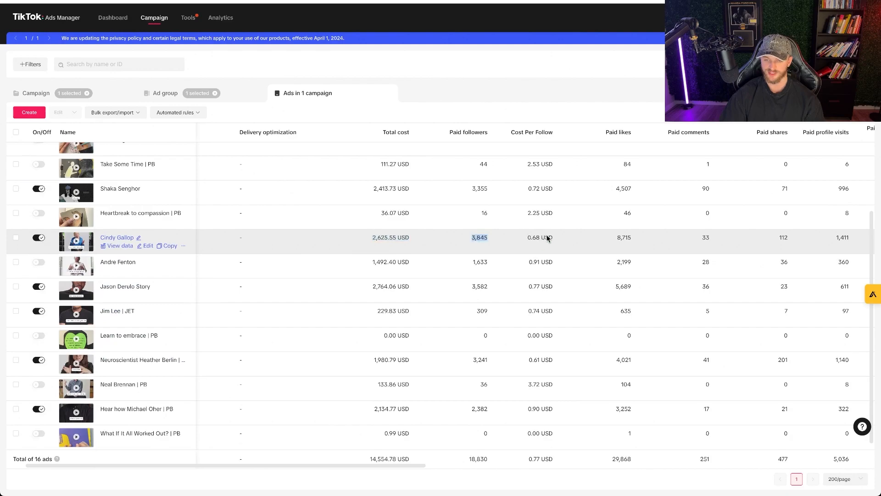
# Step: Look through the ad group's other active and inactive ads, comparing their total cost, paid followers and cost per follow
pyautogui.scroll(1, 512, 249)
pyautogui.scroll(3, 512, 249)
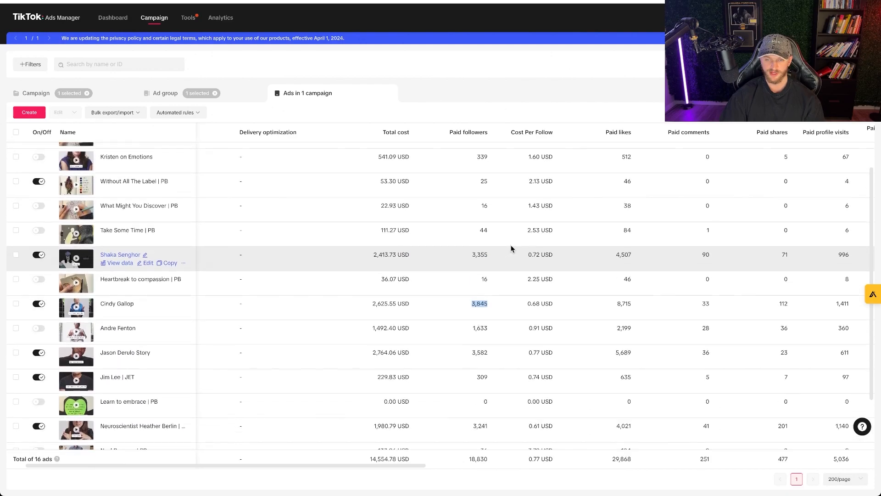
pyautogui.scroll(1, 512, 249)
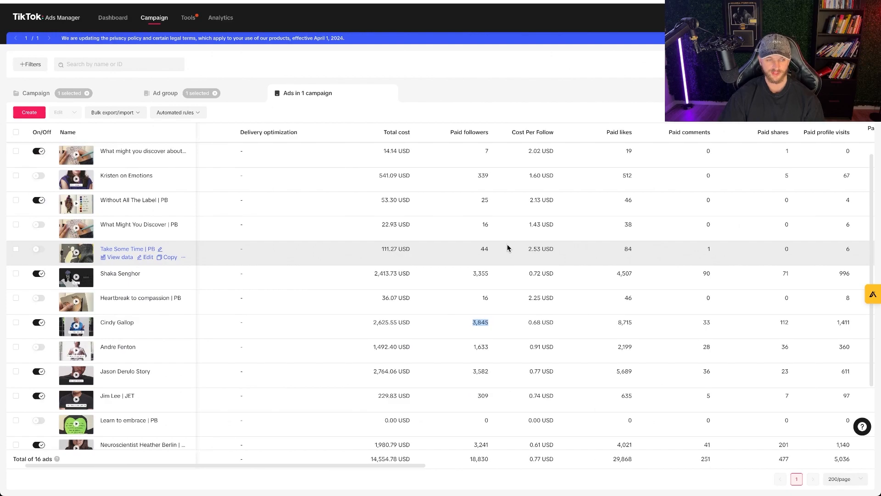
pyautogui.scroll(1, 450, 209)
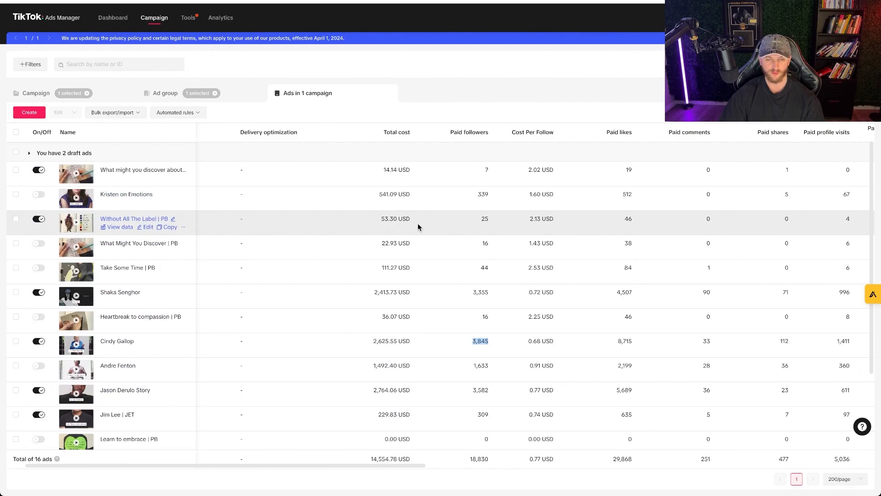
pyautogui.scroll(-3, 418, 223)
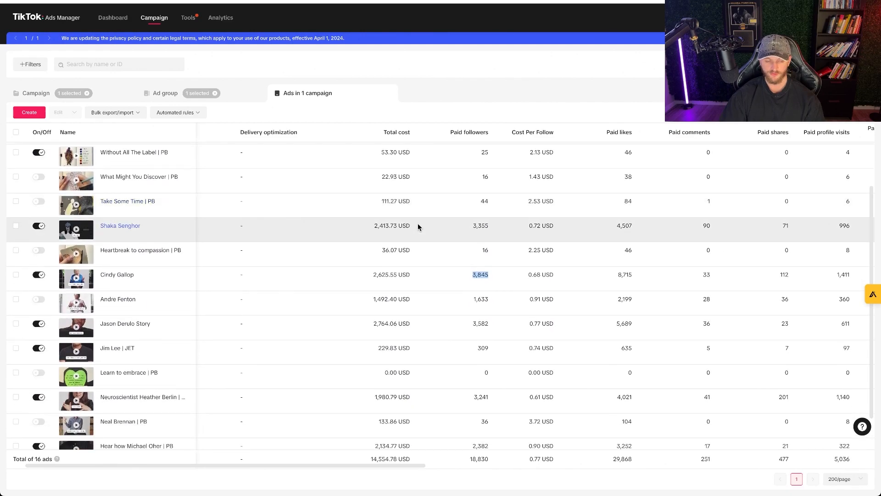